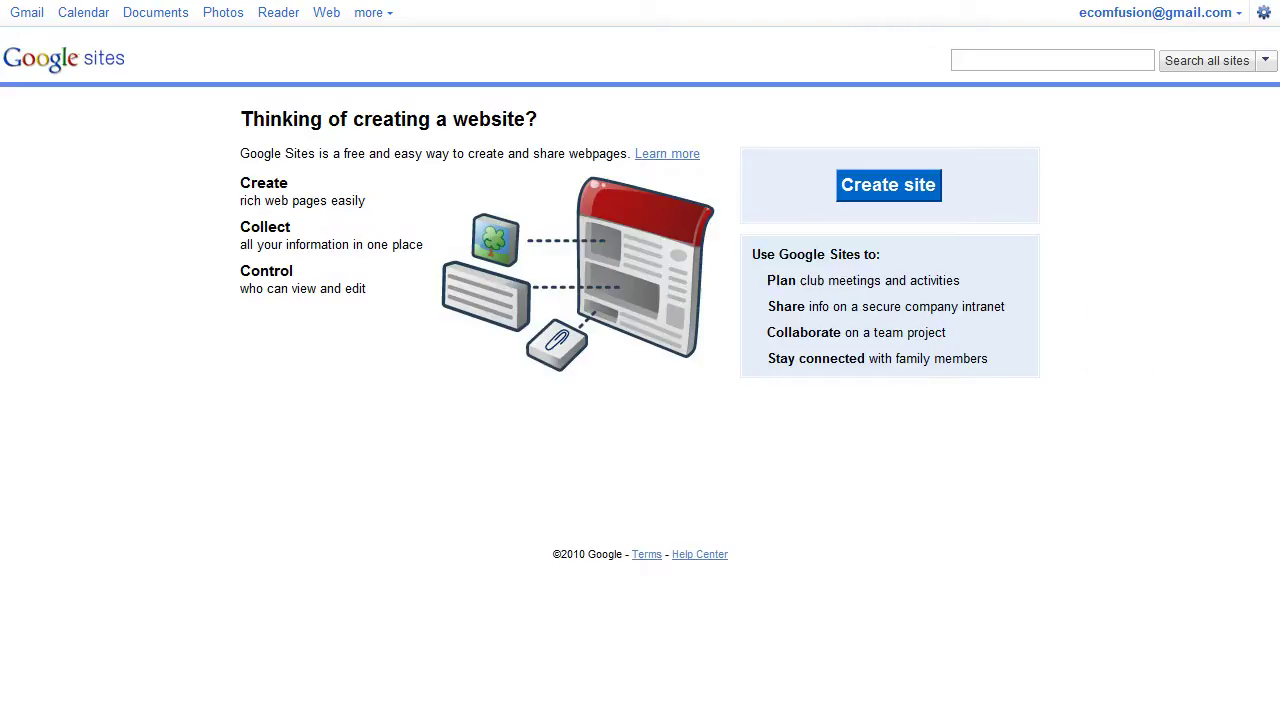
# - Start a new site and name it 'webapptv fb page'
pyautogui.click(890, 188)
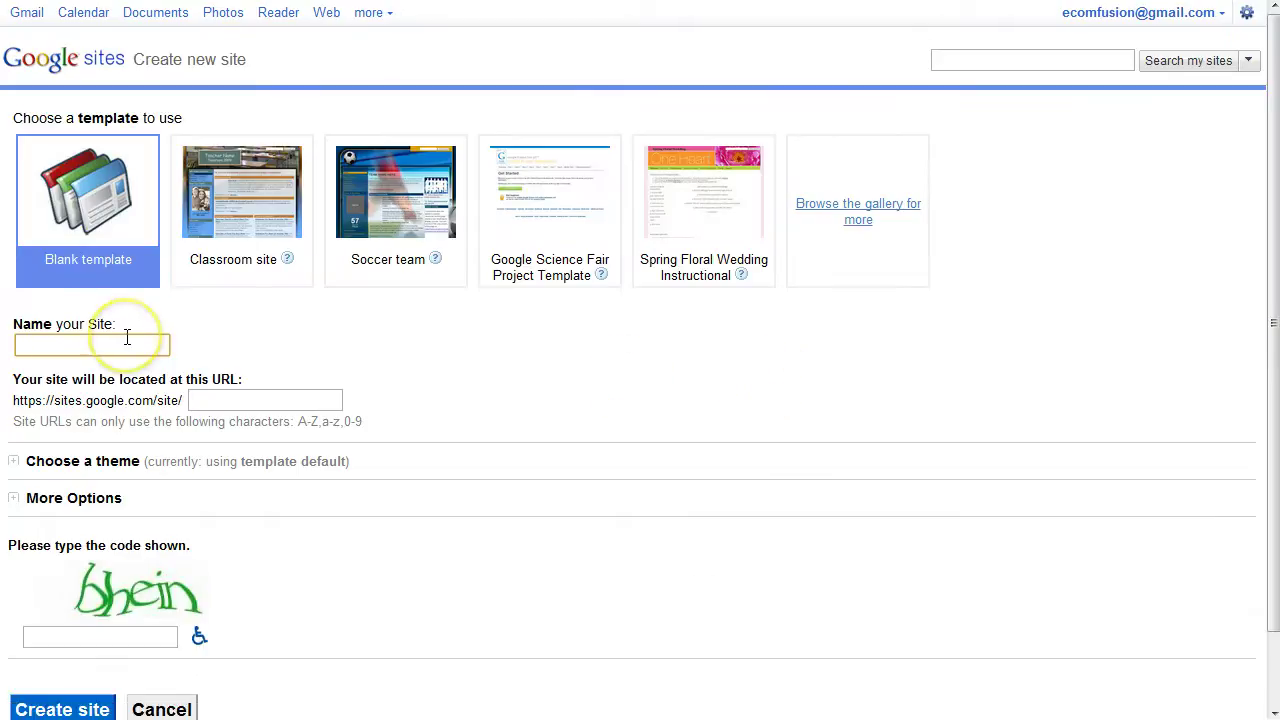
pyautogui.write('webapptv ')
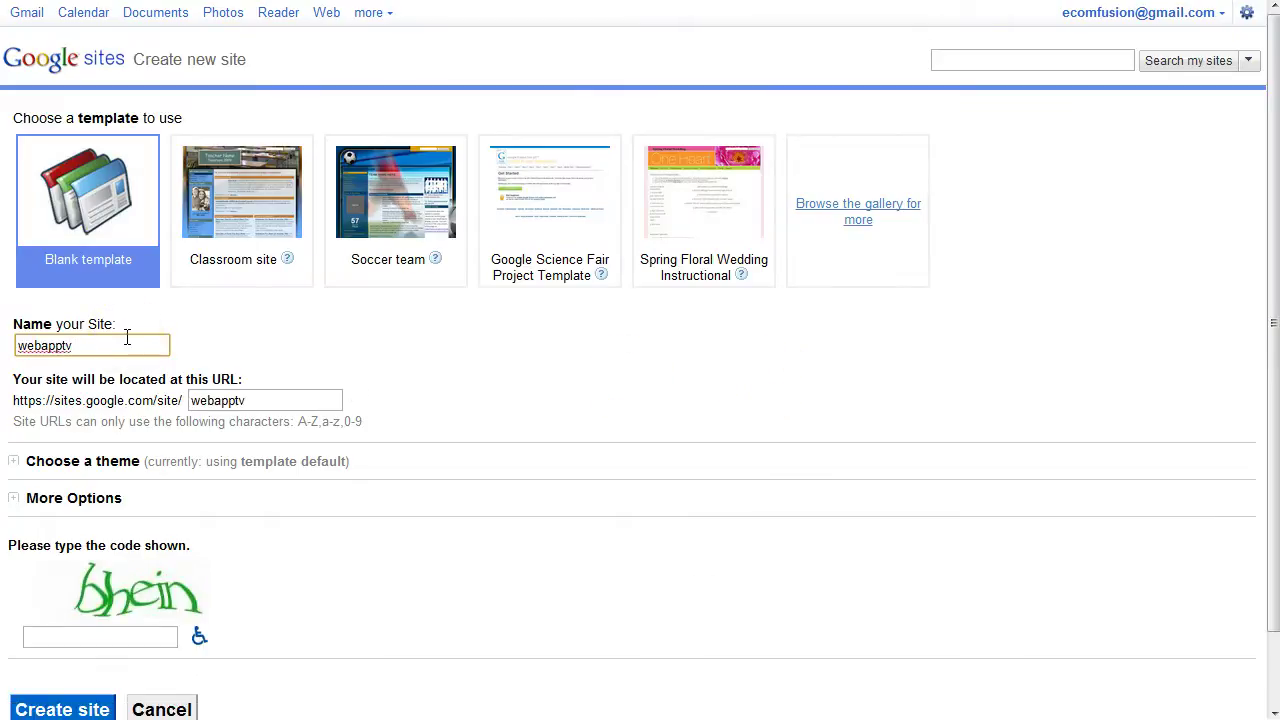
pyautogui.write('fbpa')
pyautogui.press('BackSpace')
pyautogui.press('BackSpace')
pyautogui.write('page')
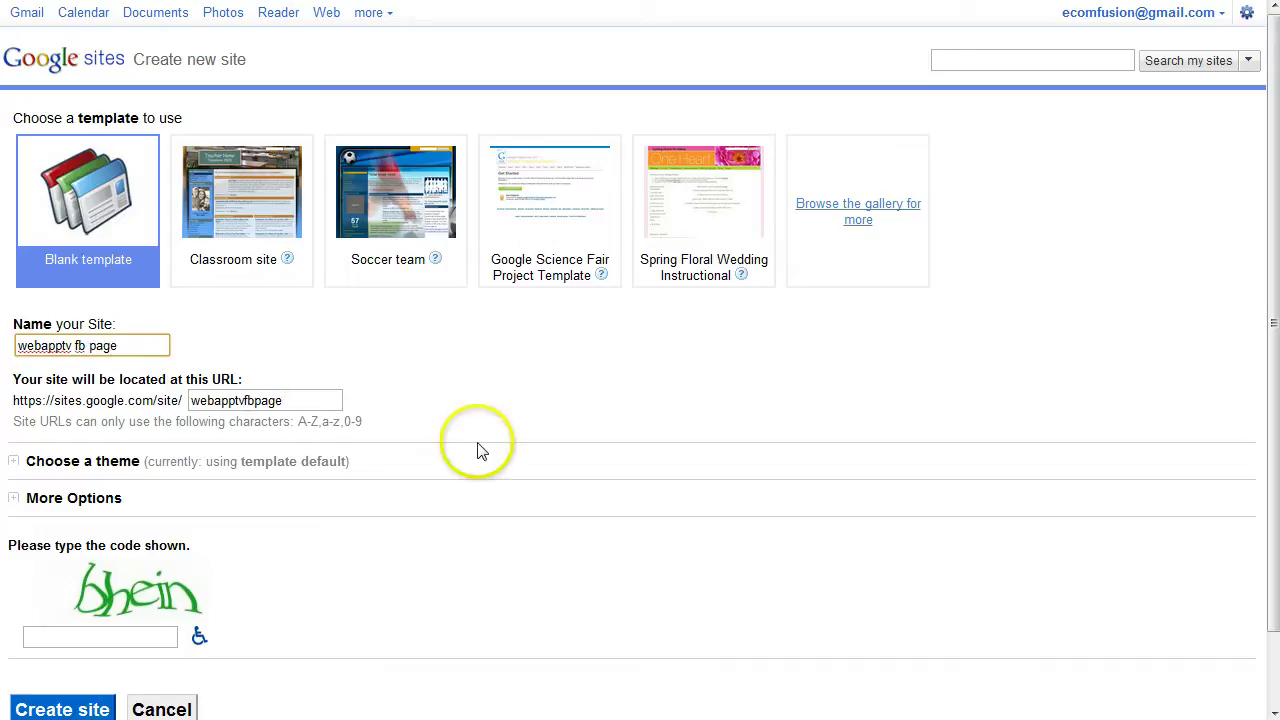
# - Choose the Blank Slate theme for the new site
pyautogui.scroll(-2, 420, 437)
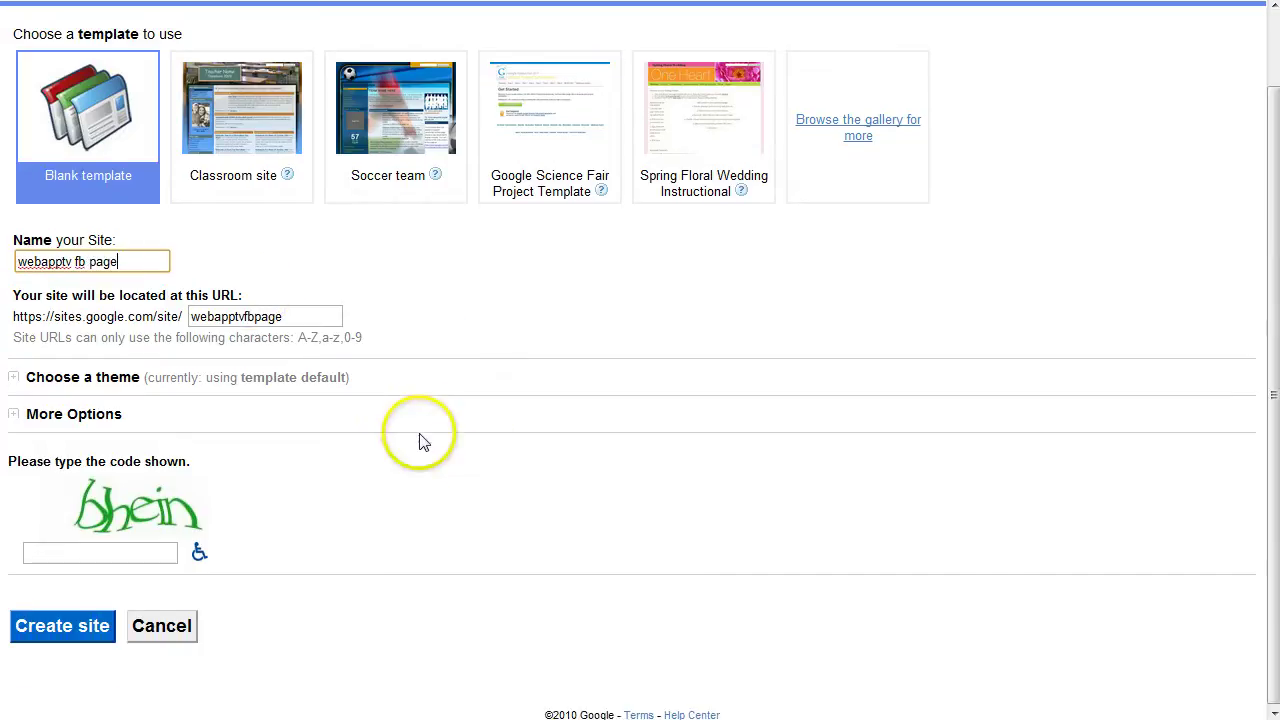
pyautogui.click(14, 378)
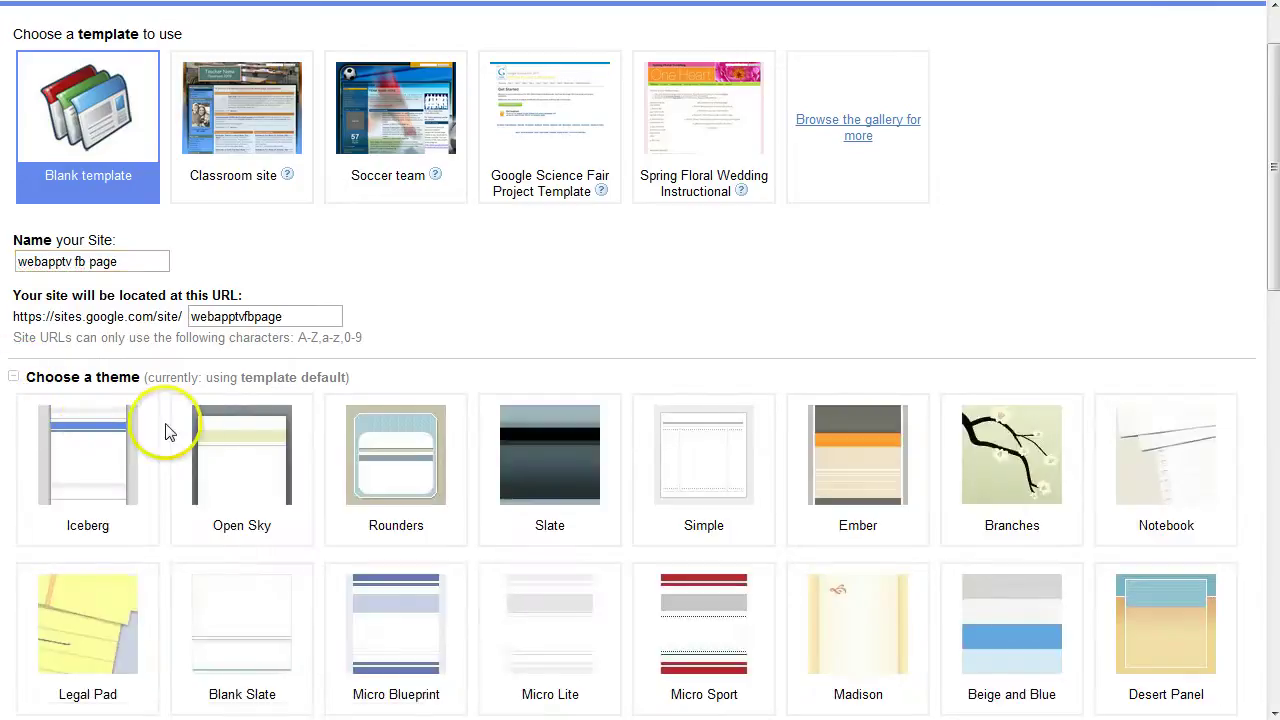
pyautogui.scroll(-2, 186, 431)
pyautogui.click(245, 428)
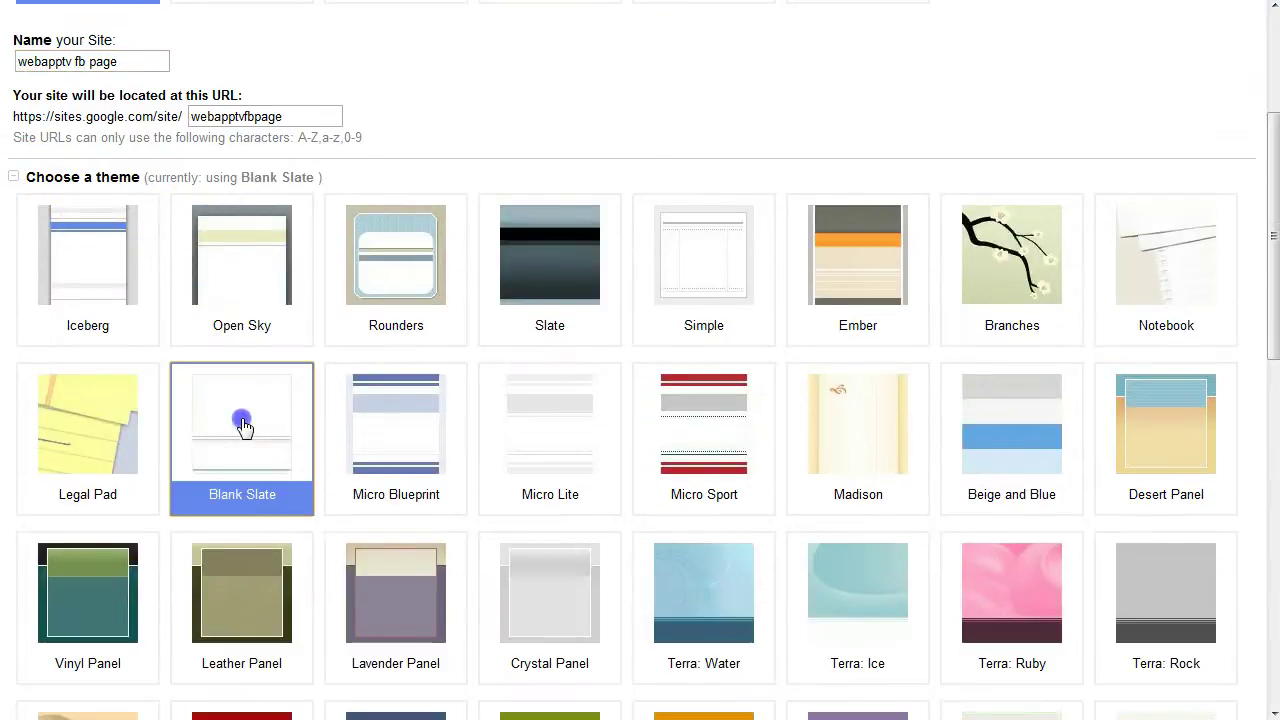
# - Enter the verification code and submit the site for creation
pyautogui.scroll(-1, 278, 470)
pyautogui.scroll(-8, 280, 469)
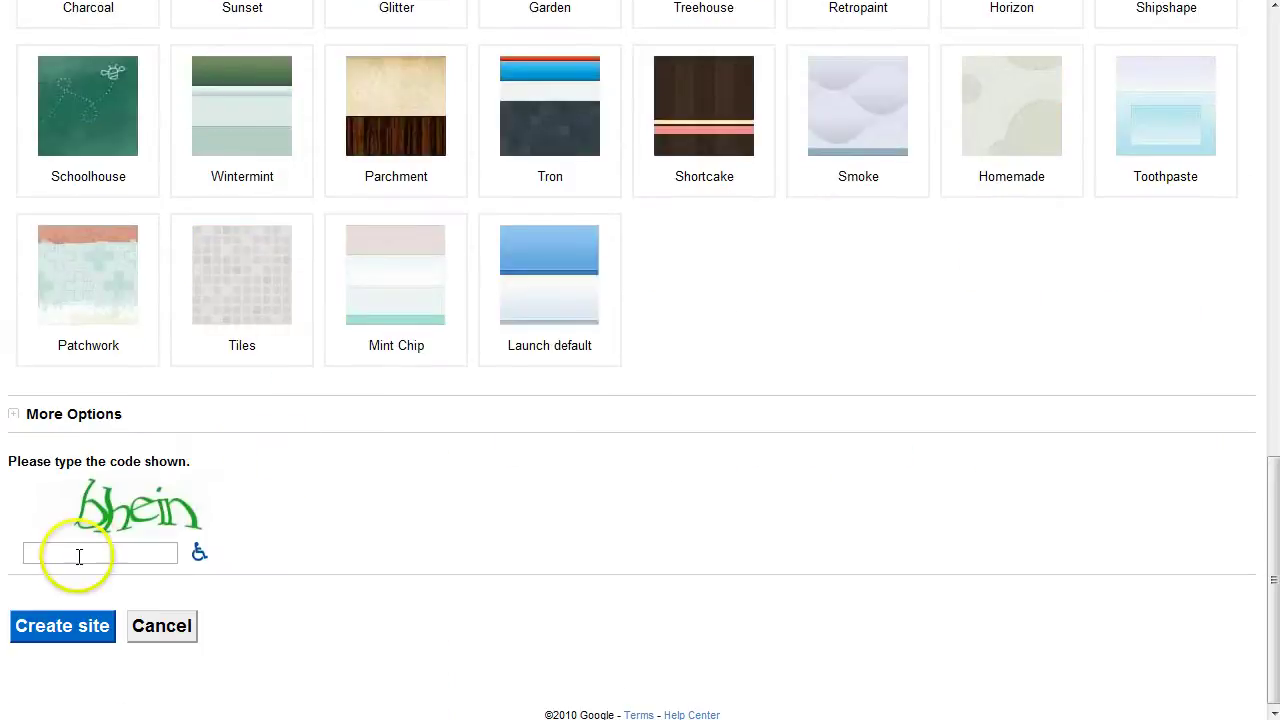
pyautogui.click(79, 556)
pyautogui.write('bhein')
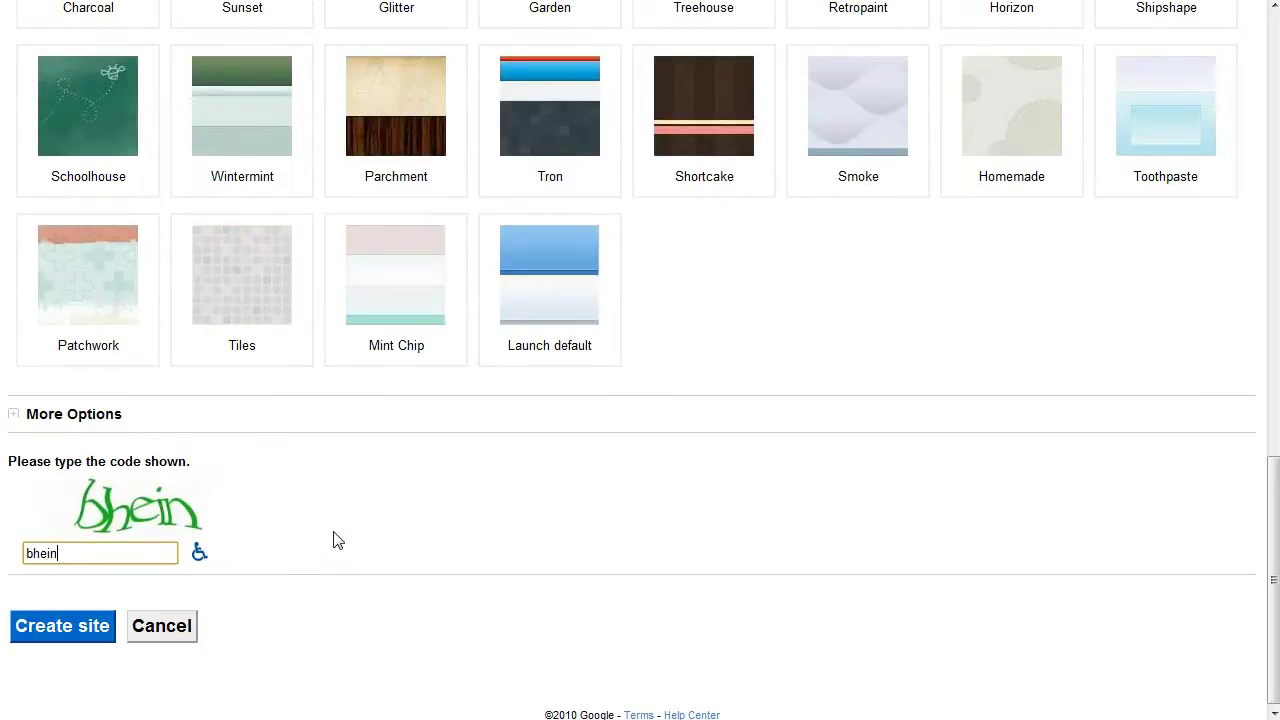
pyautogui.click(70, 628)
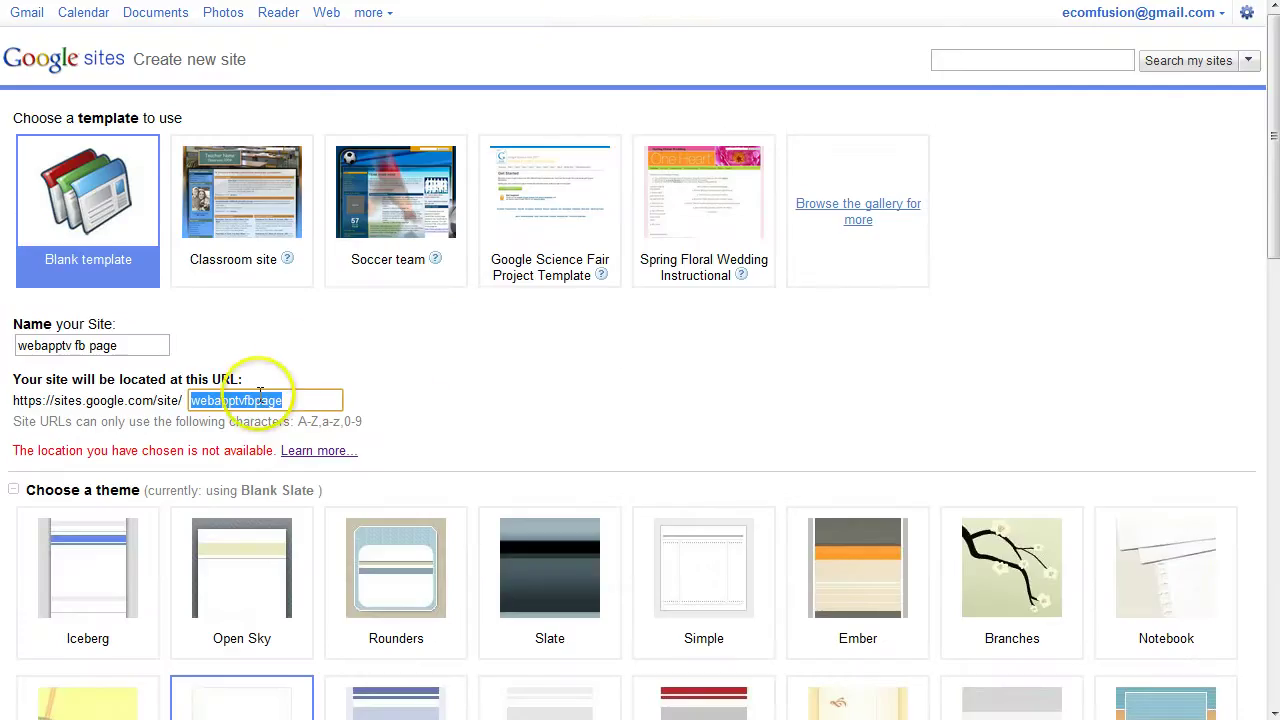
# - Rename the site to 'webapptv facebook page', enter the verification code, and create it
pyautogui.doubleClick(82, 345)
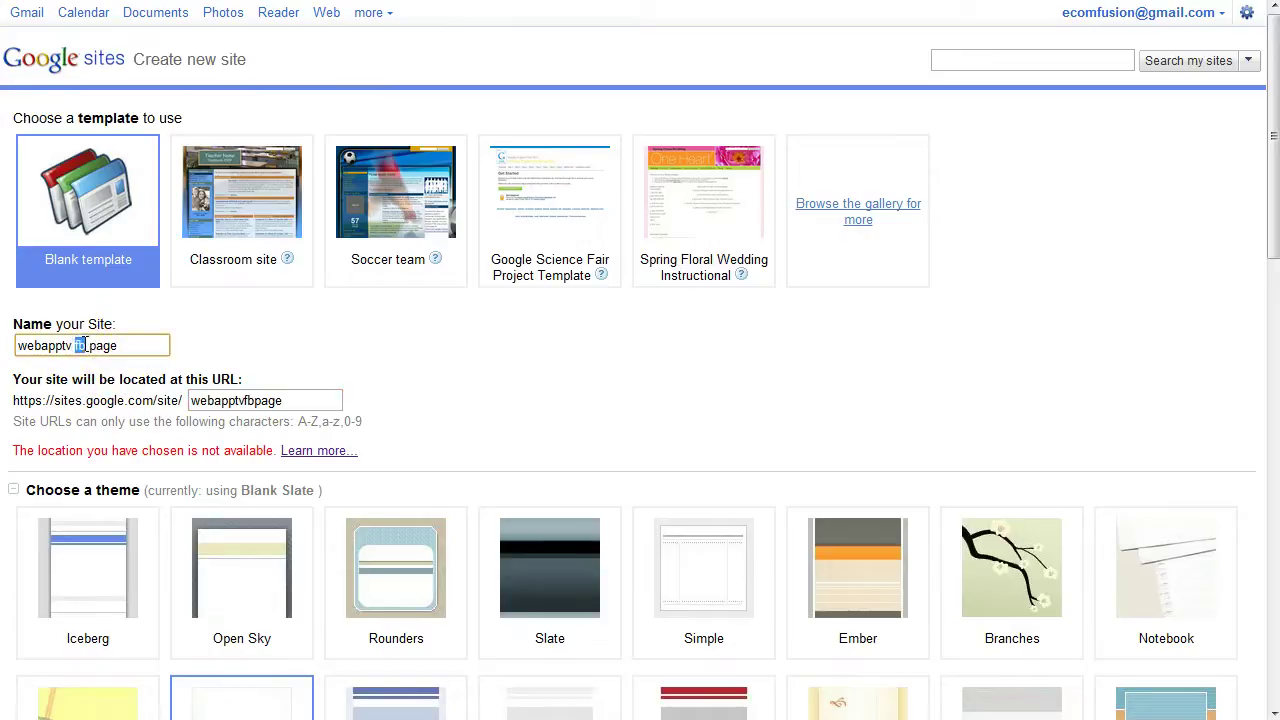
pyautogui.write('facebook')
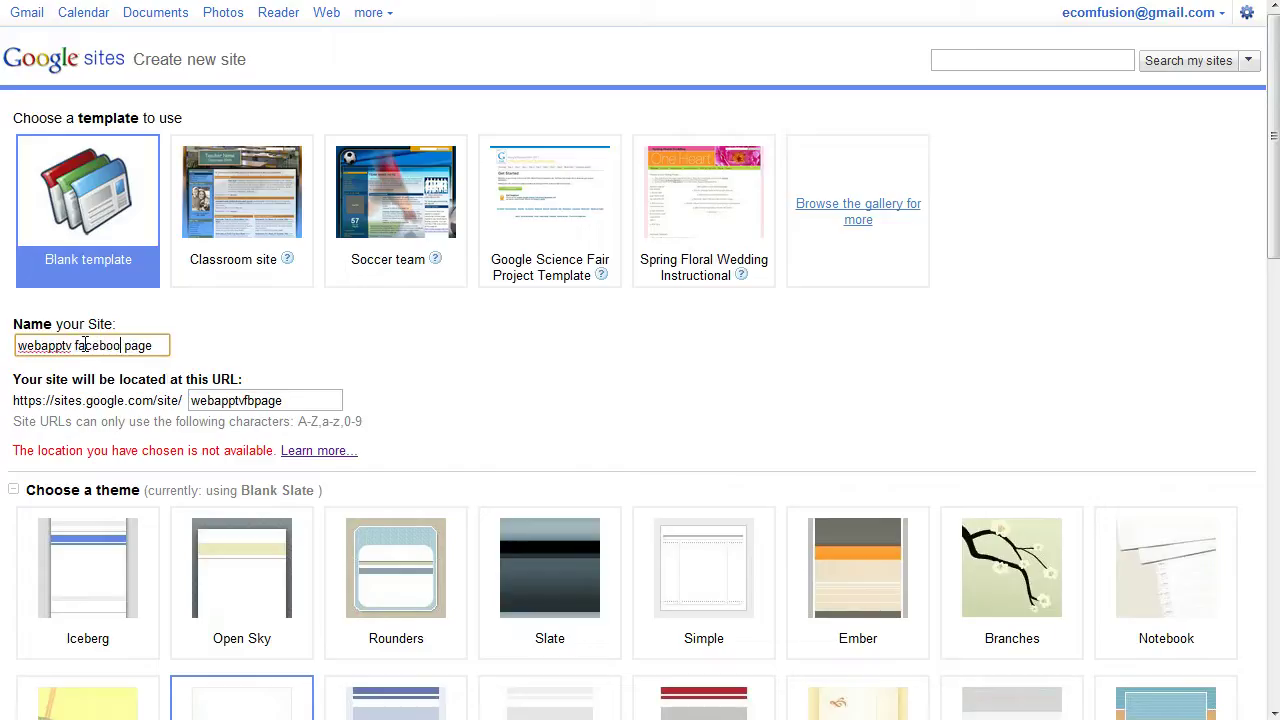
pyautogui.click(473, 394)
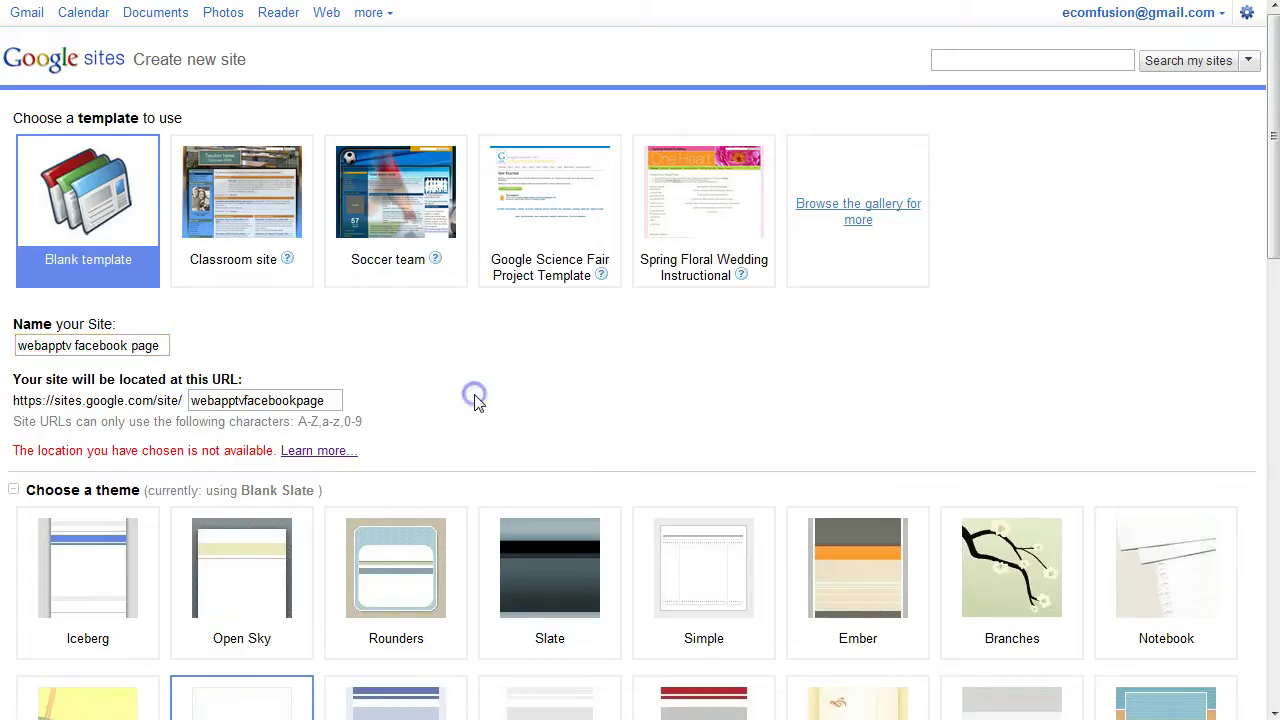
pyautogui.scroll(-13, 428, 434)
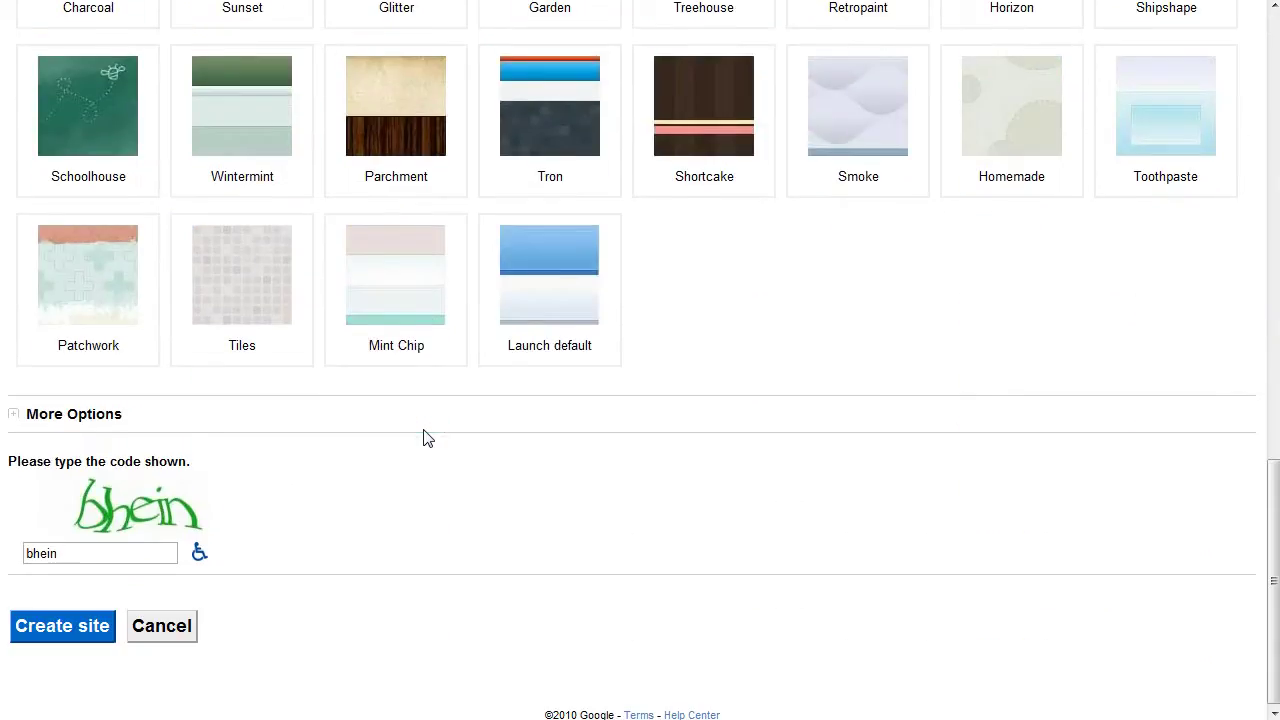
pyautogui.click(90, 570)
pyautogui.click(60, 625)
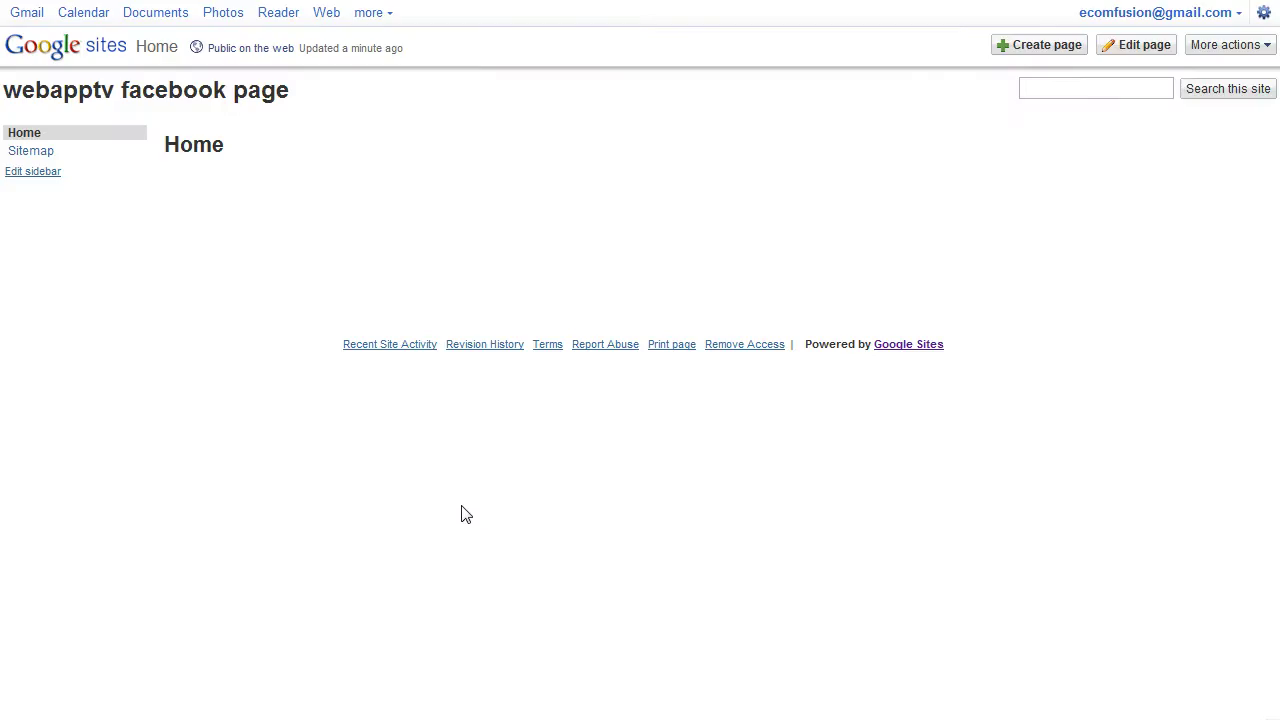
# - In Manage site > General, set site activity access to Collaborators only and save
pyautogui.click(540, 474)
pyautogui.click(1250, 46)
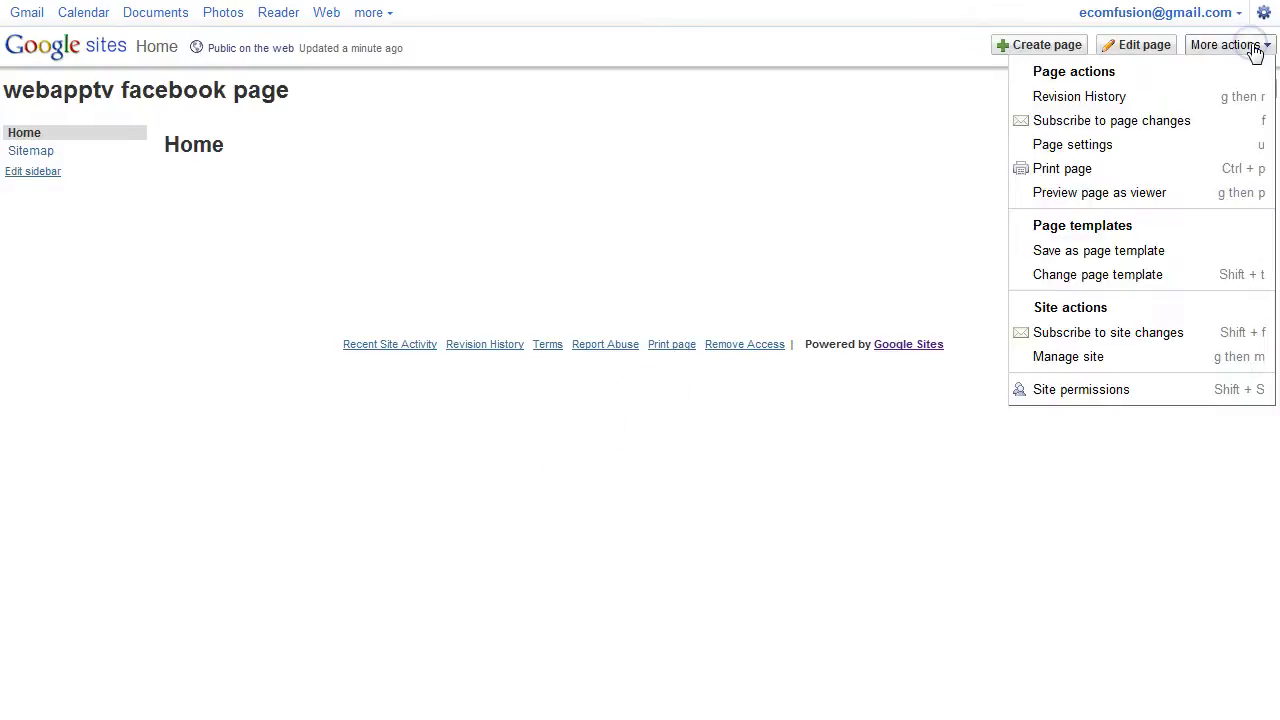
pyautogui.click(1085, 357)
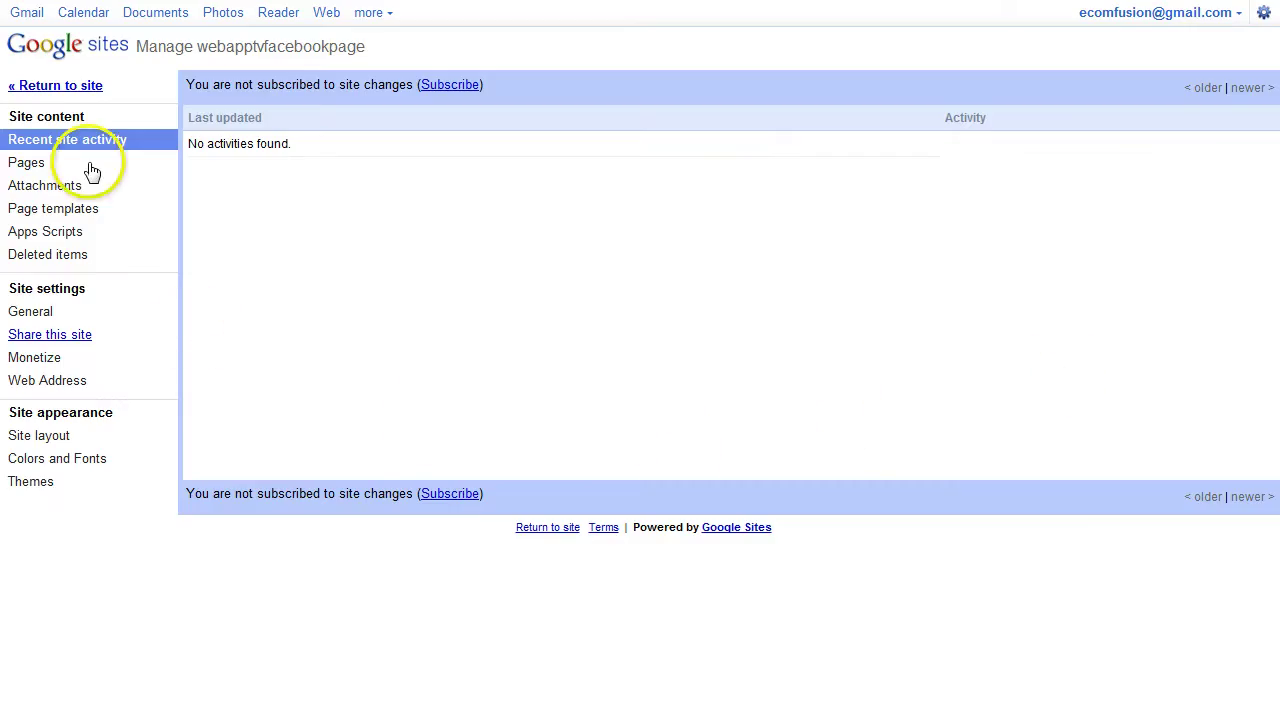
pyautogui.click(38, 316)
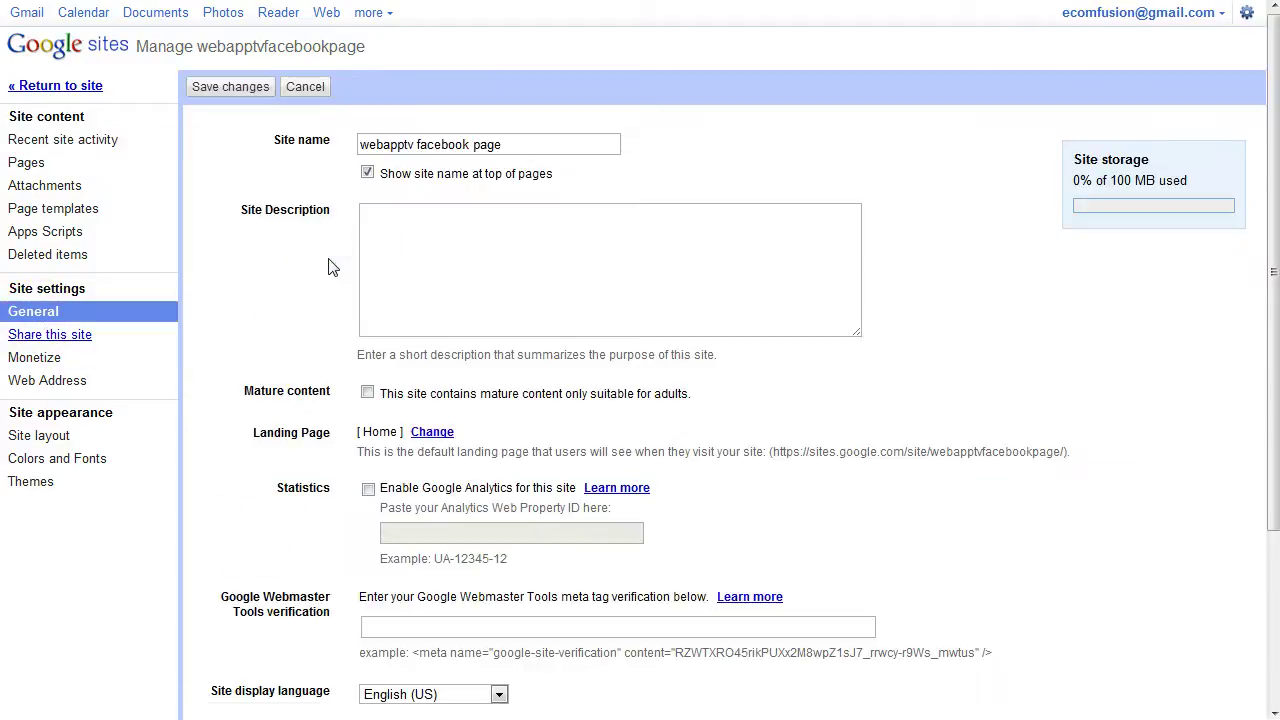
pyautogui.scroll(-2, 336, 252)
pyautogui.scroll(-1, 333, 267)
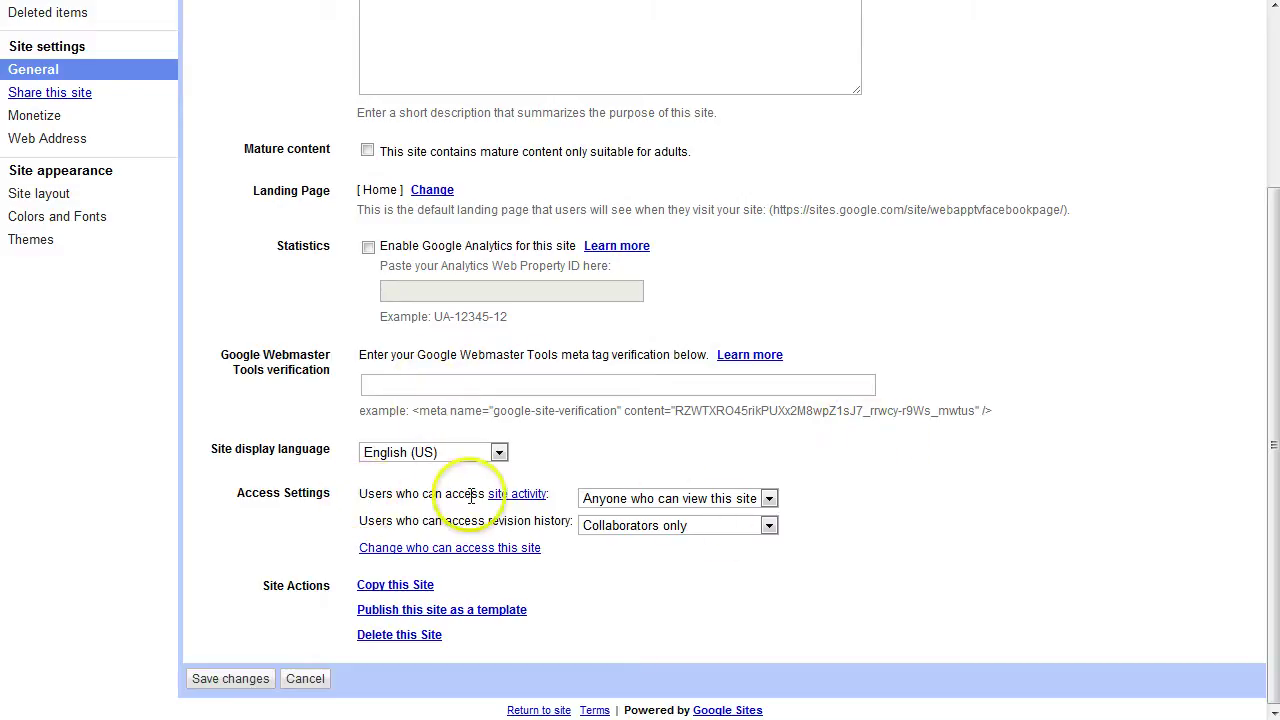
pyautogui.click(705, 498)
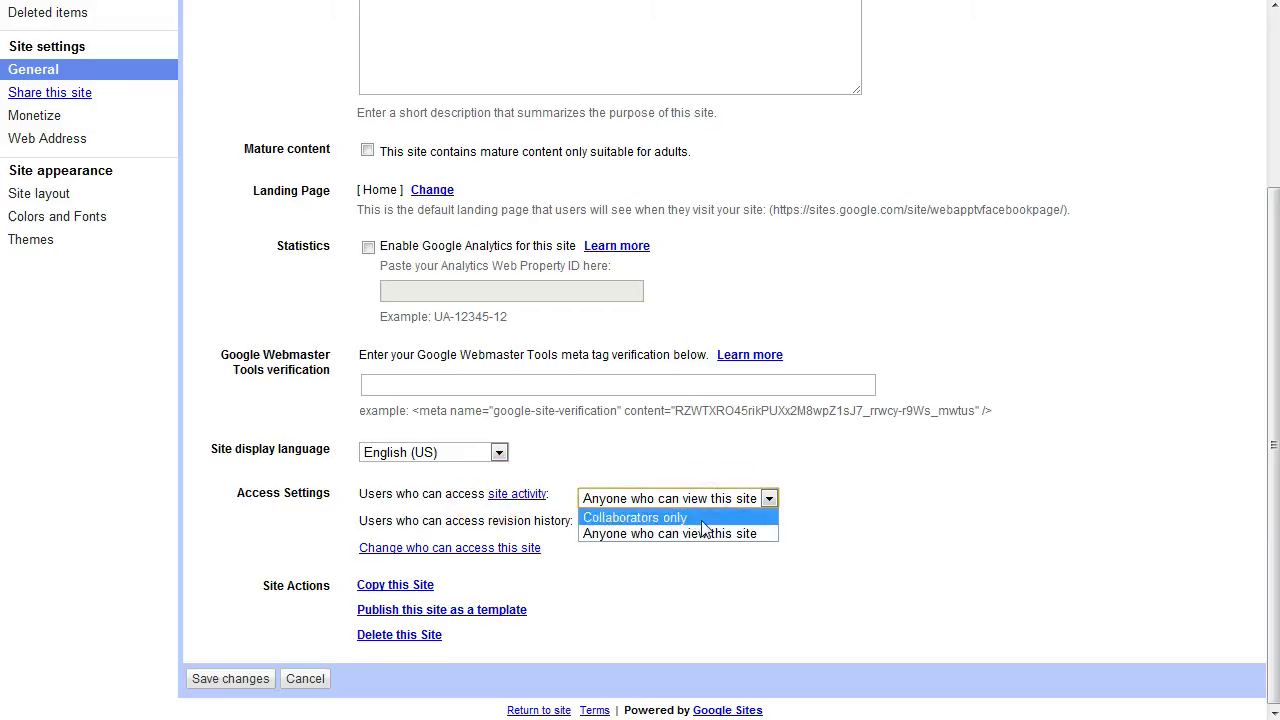
pyautogui.click(700, 515)
pyautogui.click(222, 679)
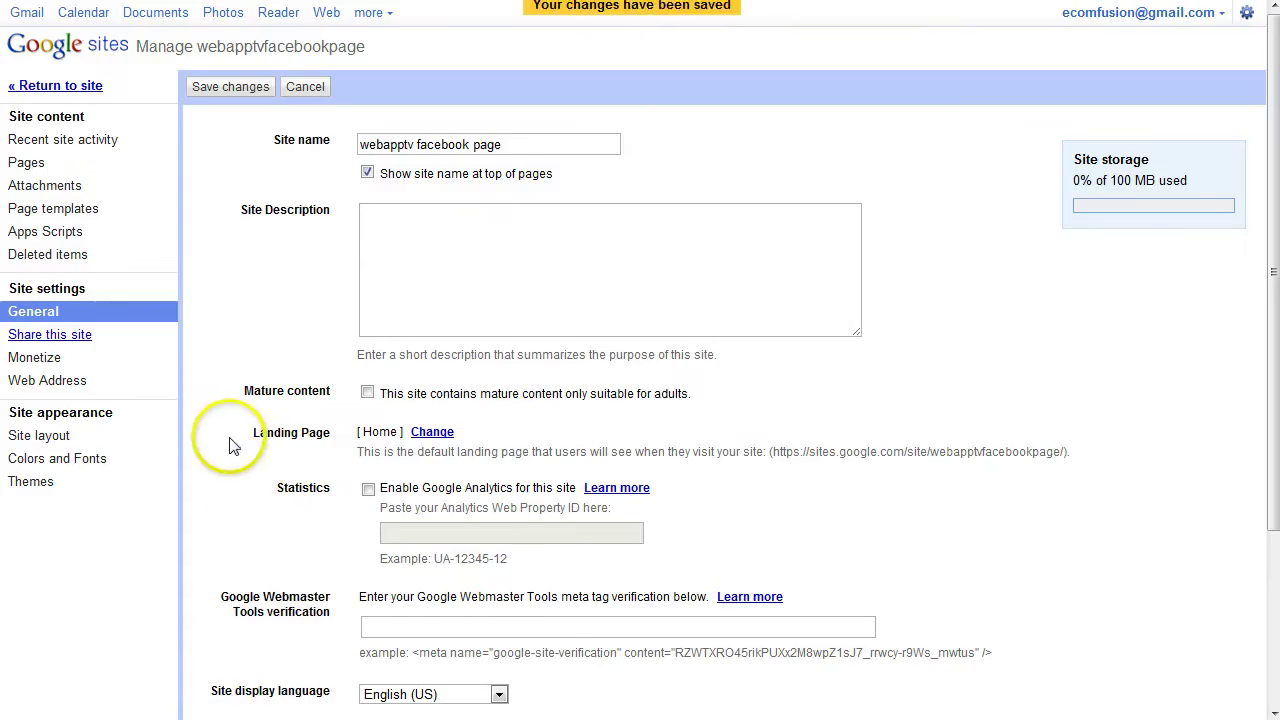
# - Change the site layout to a 520px width without header, sidebar or footer, and save
pyautogui.click(38, 440)
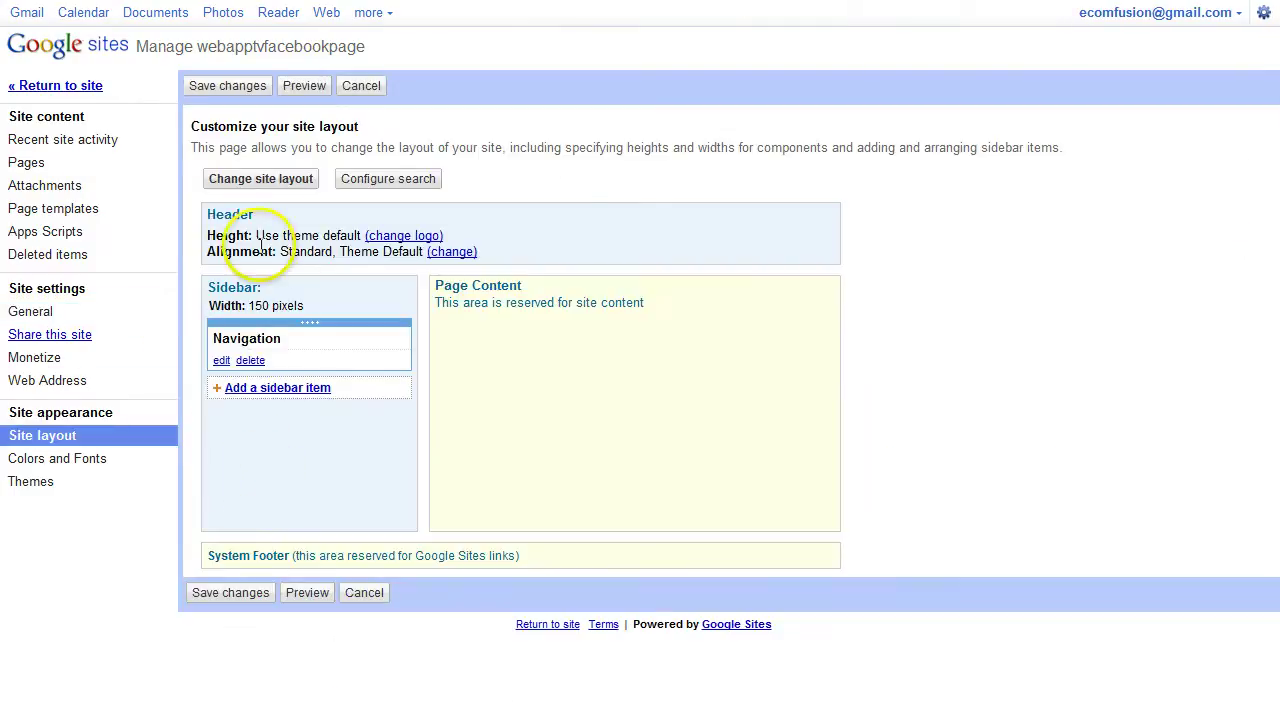
pyautogui.click(262, 182)
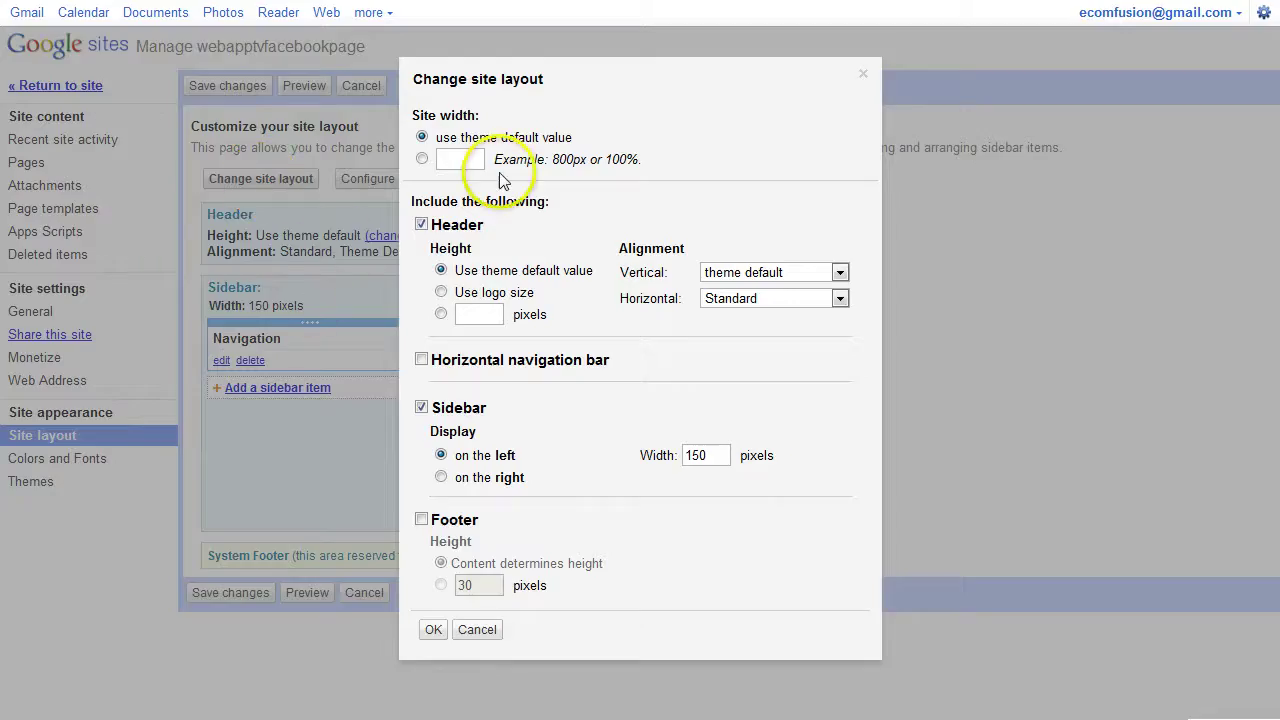
pyautogui.click(423, 158)
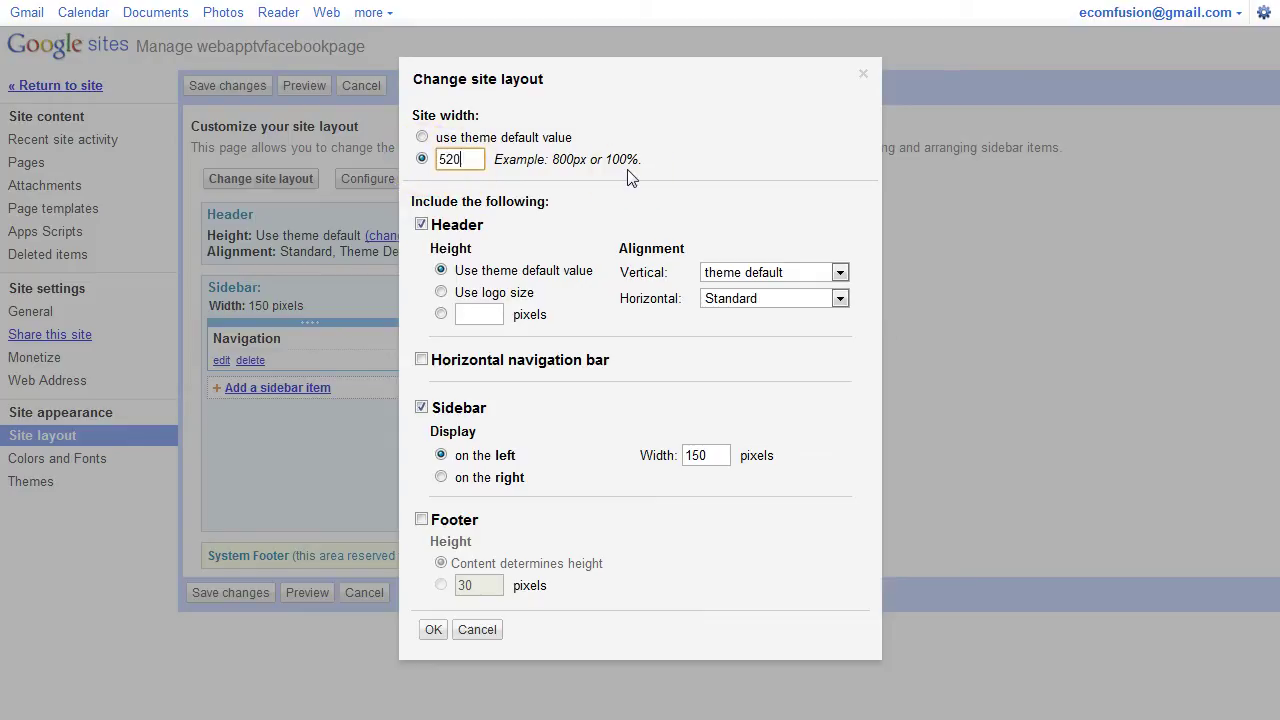
pyautogui.click(421, 224)
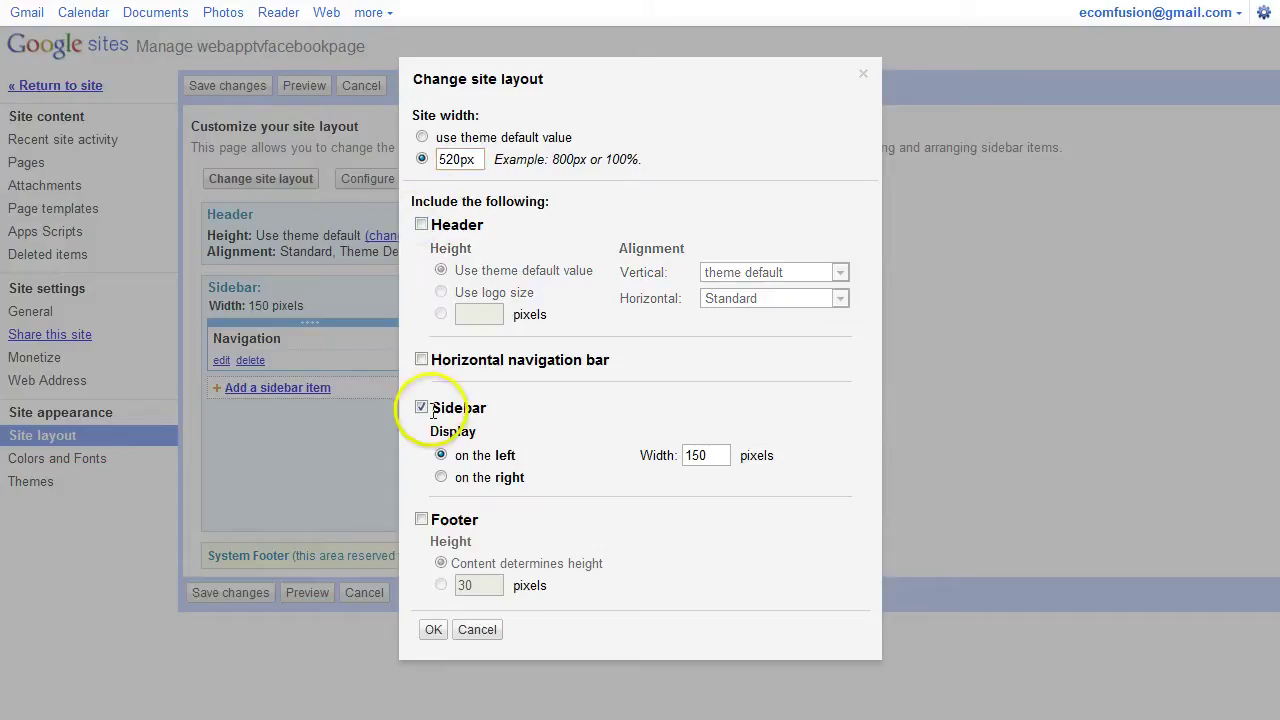
pyautogui.click(421, 407)
pyautogui.click(421, 519)
pyautogui.click(433, 629)
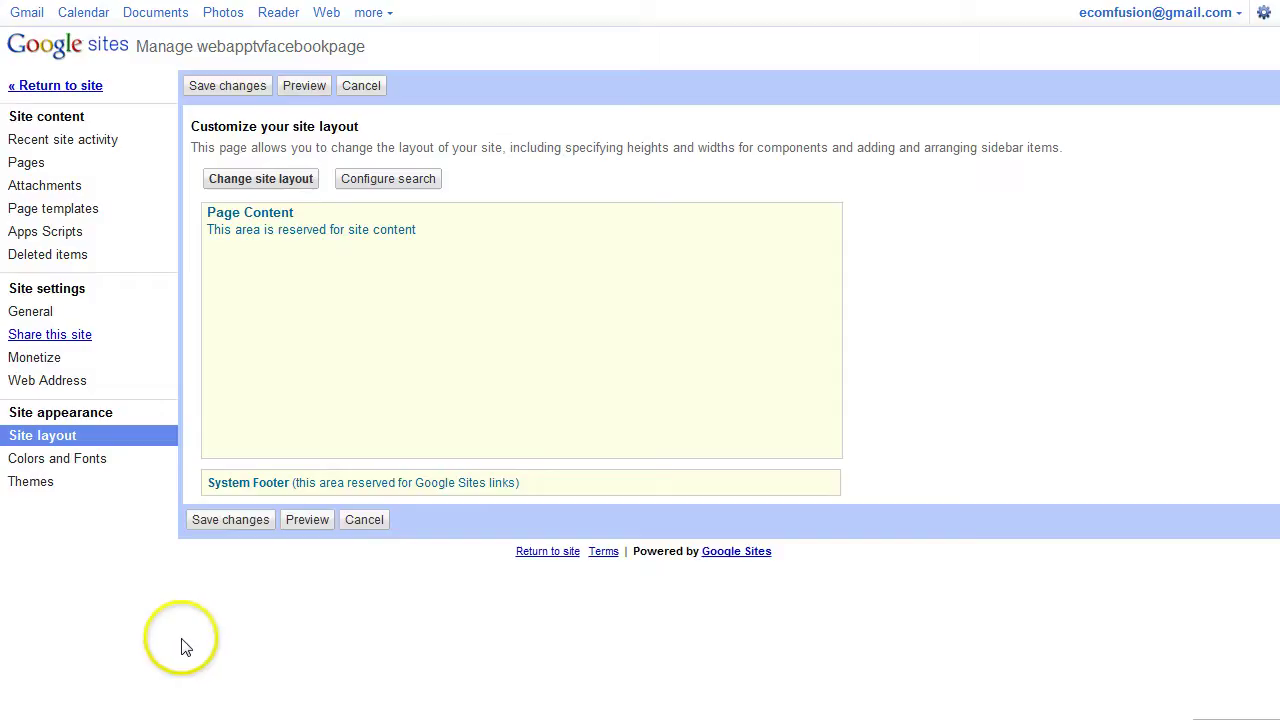
pyautogui.click(221, 528)
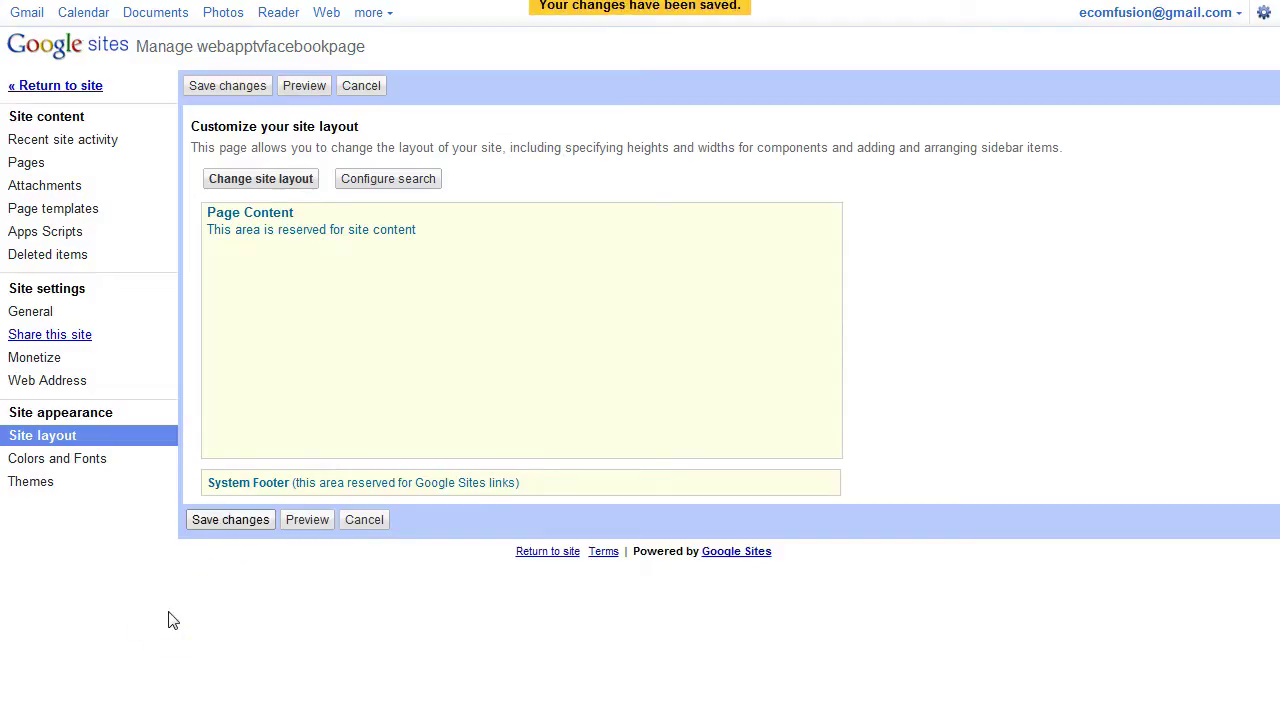
# - Return to the site, open the Home page for editing, and select its 'Home' title
pyautogui.click(62, 87)
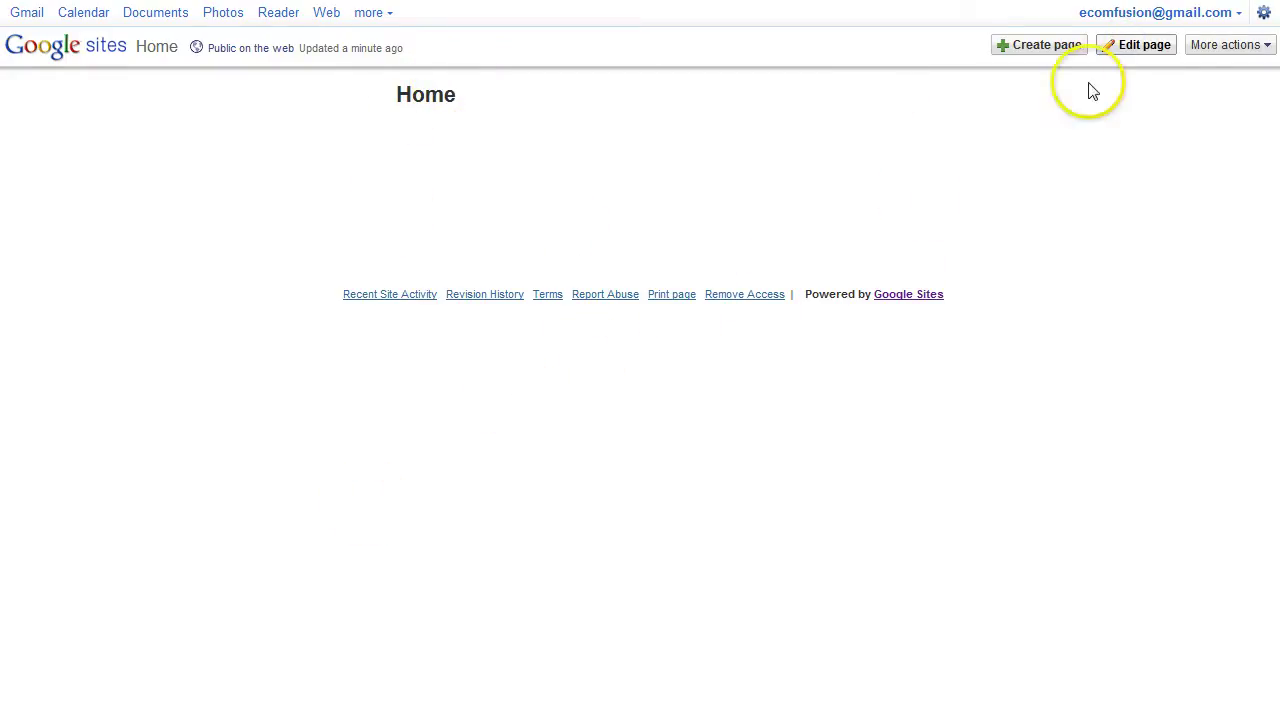
pyautogui.click(1146, 47)
pyautogui.moveTo(520, 151); pyautogui.dragTo(306, 152)
pyautogui.click(251, 266)
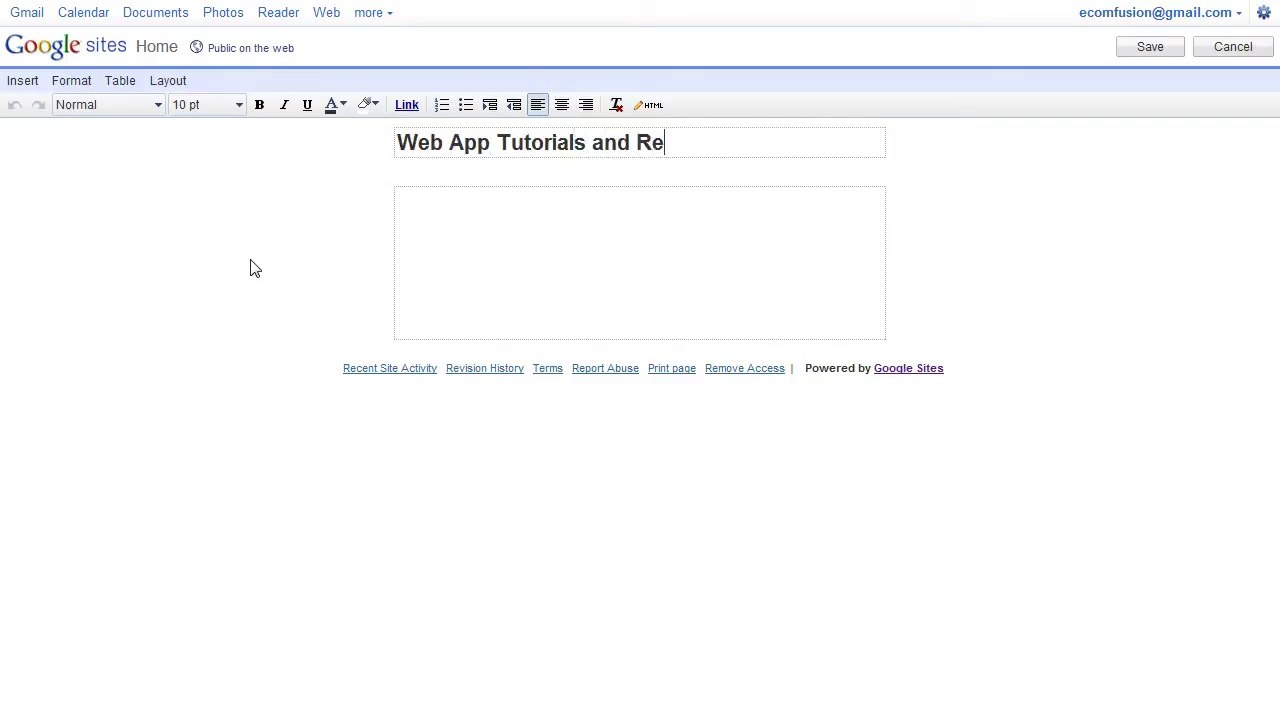
# - Check the body's HTML editor and Apps Script Gadget, then show the Insert > Video options
pyautogui.click(532, 209)
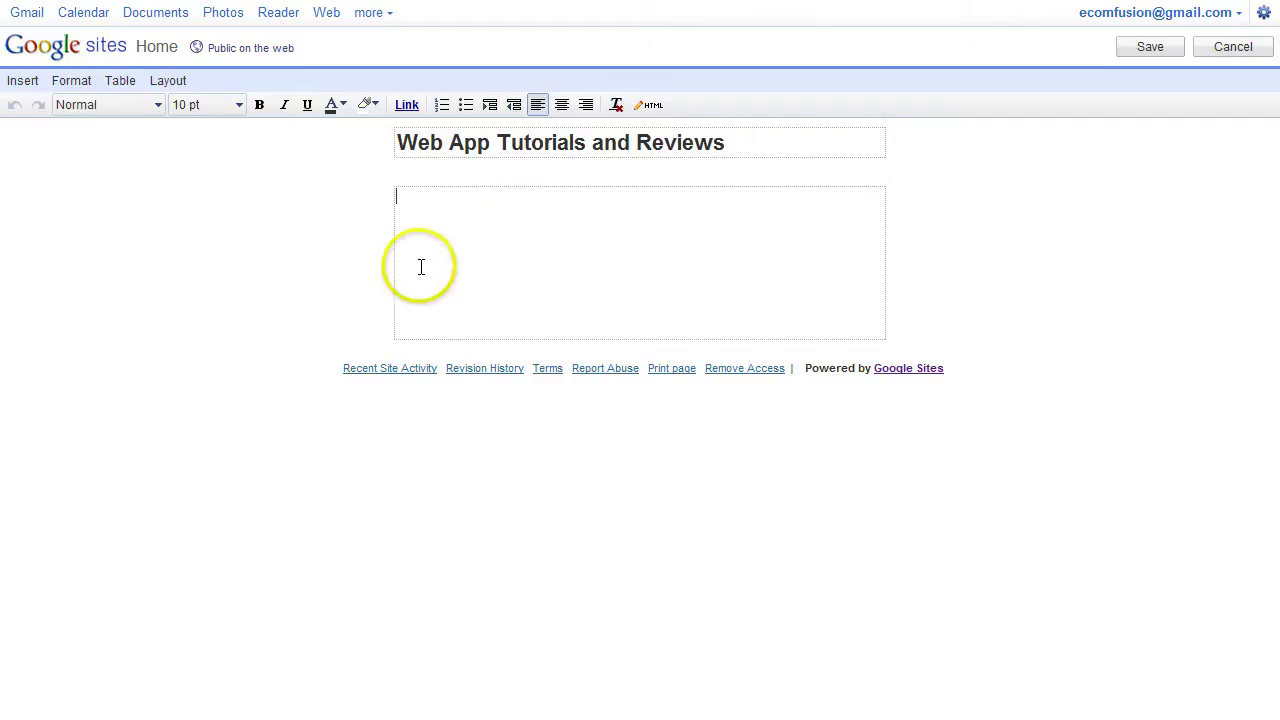
pyautogui.click(650, 105)
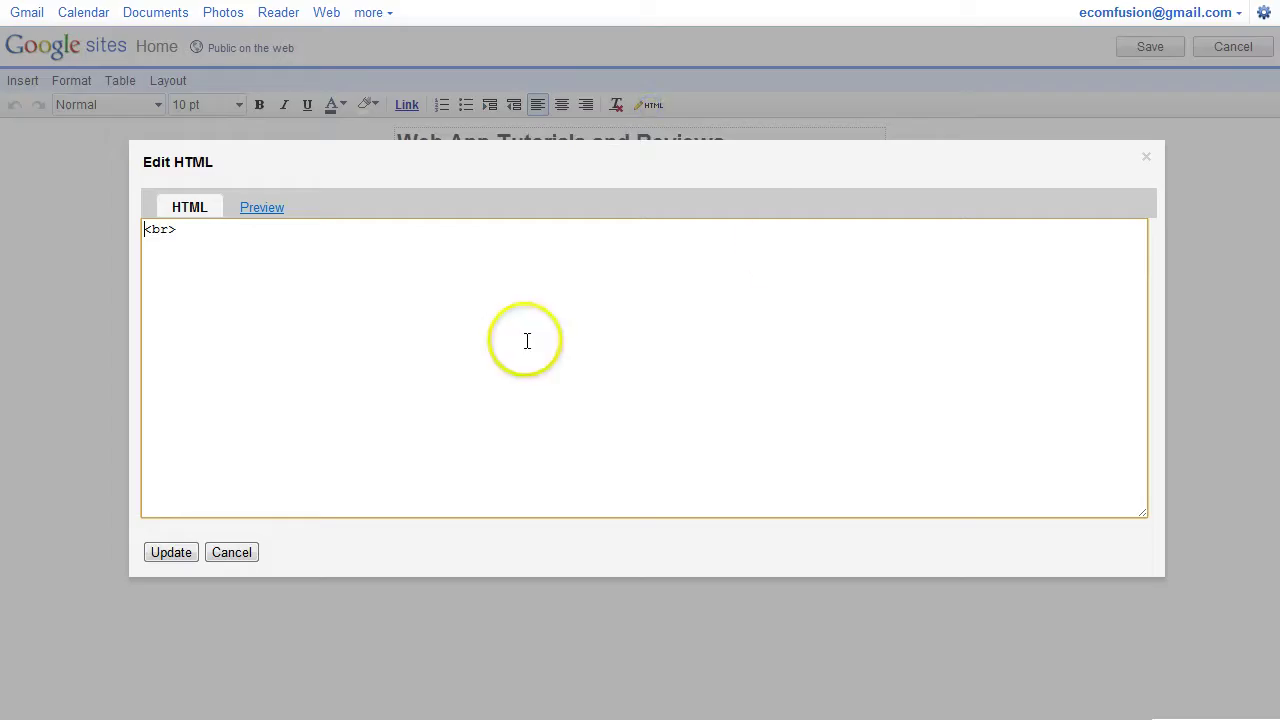
pyautogui.click(236, 552)
pyautogui.click(24, 82)
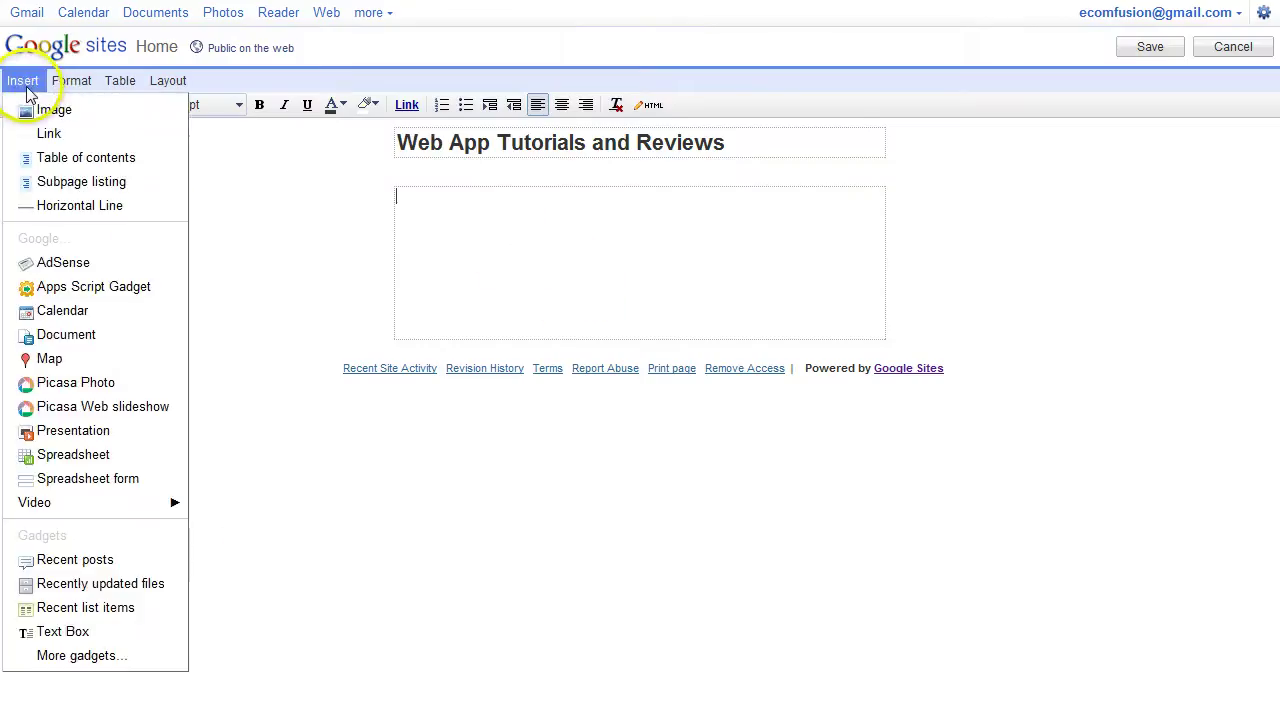
pyautogui.click(113, 295)
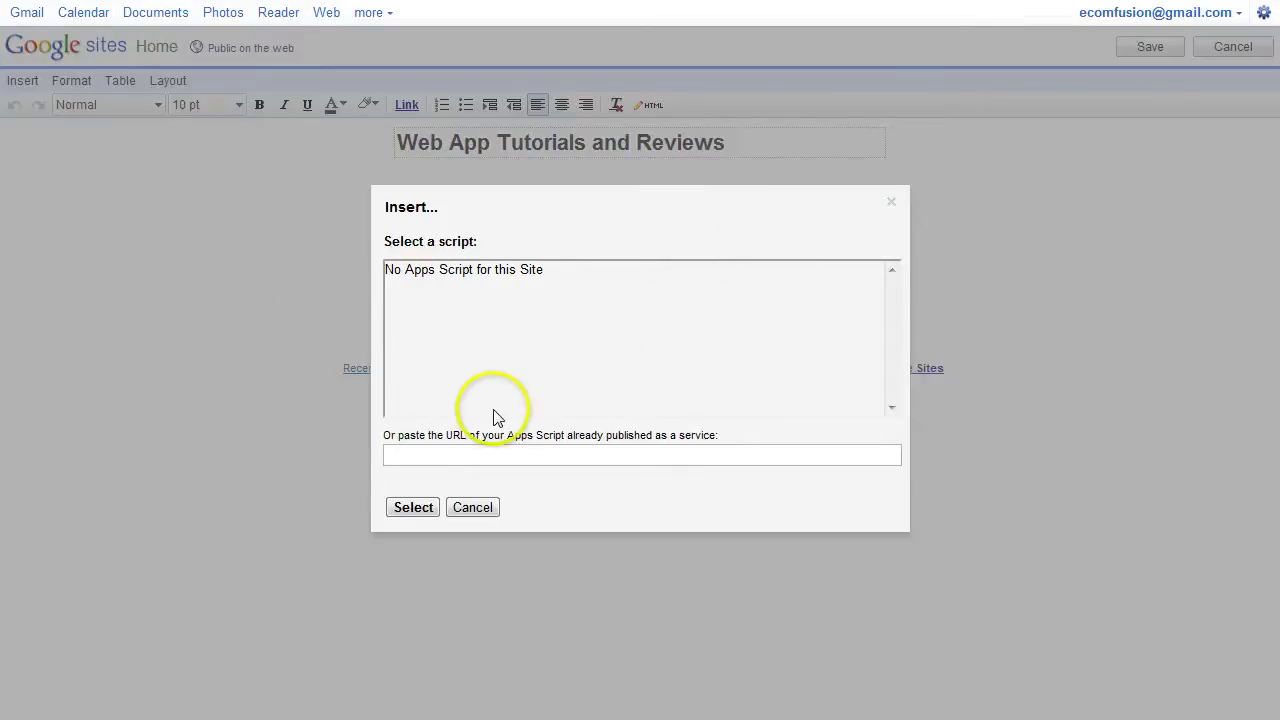
pyautogui.click(481, 506)
pyautogui.click(23, 80)
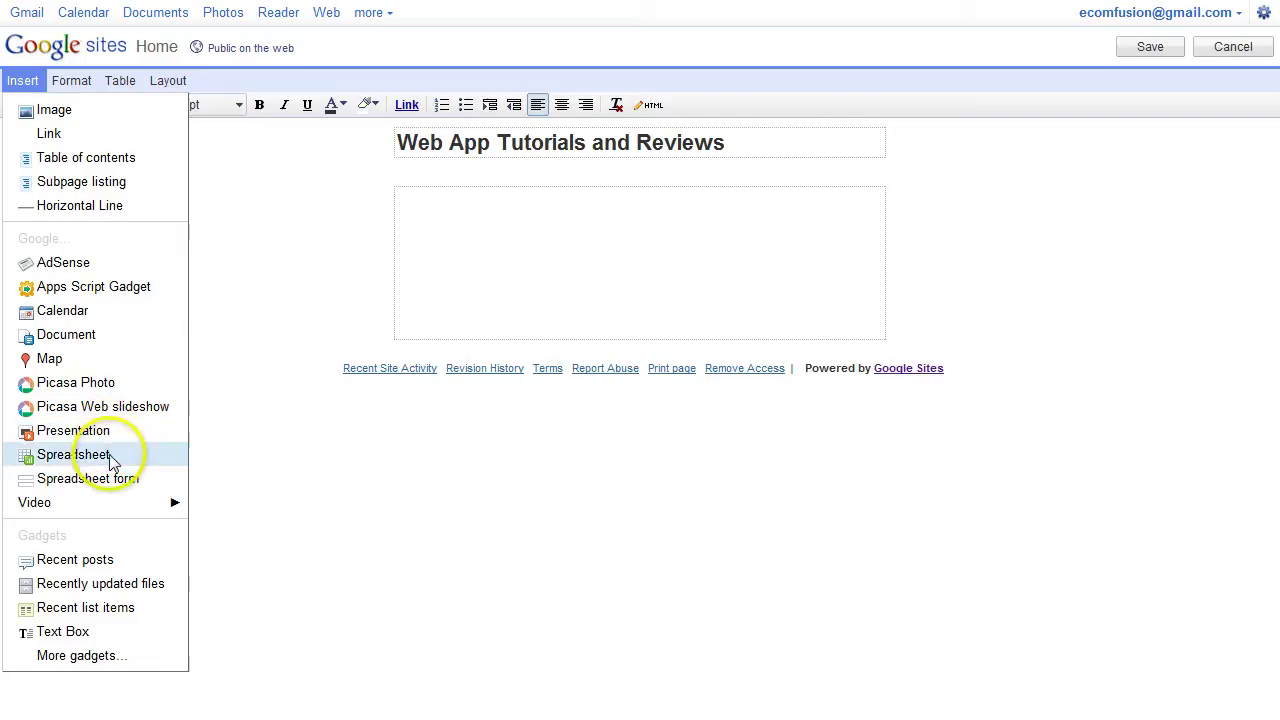
pyautogui.moveTo(100, 505)
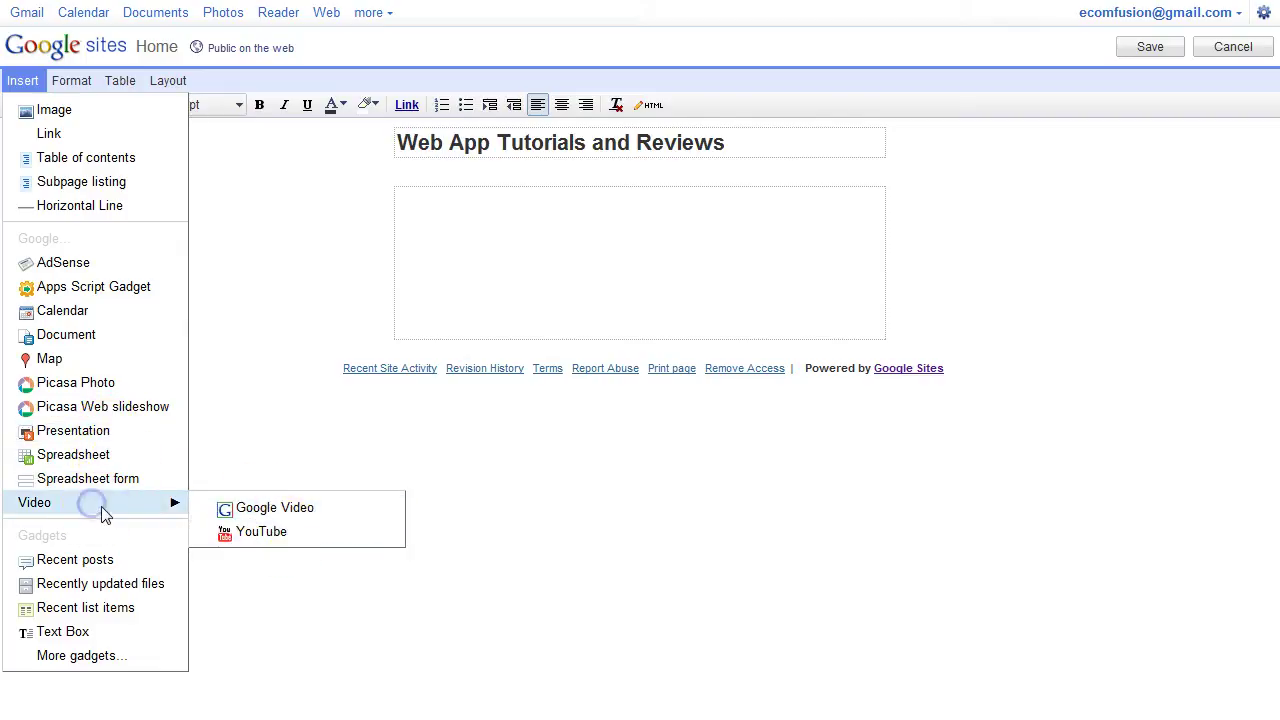
# - Upload fbbanner.jpg from the computer and insert it into the page body
pyautogui.click(263, 405)
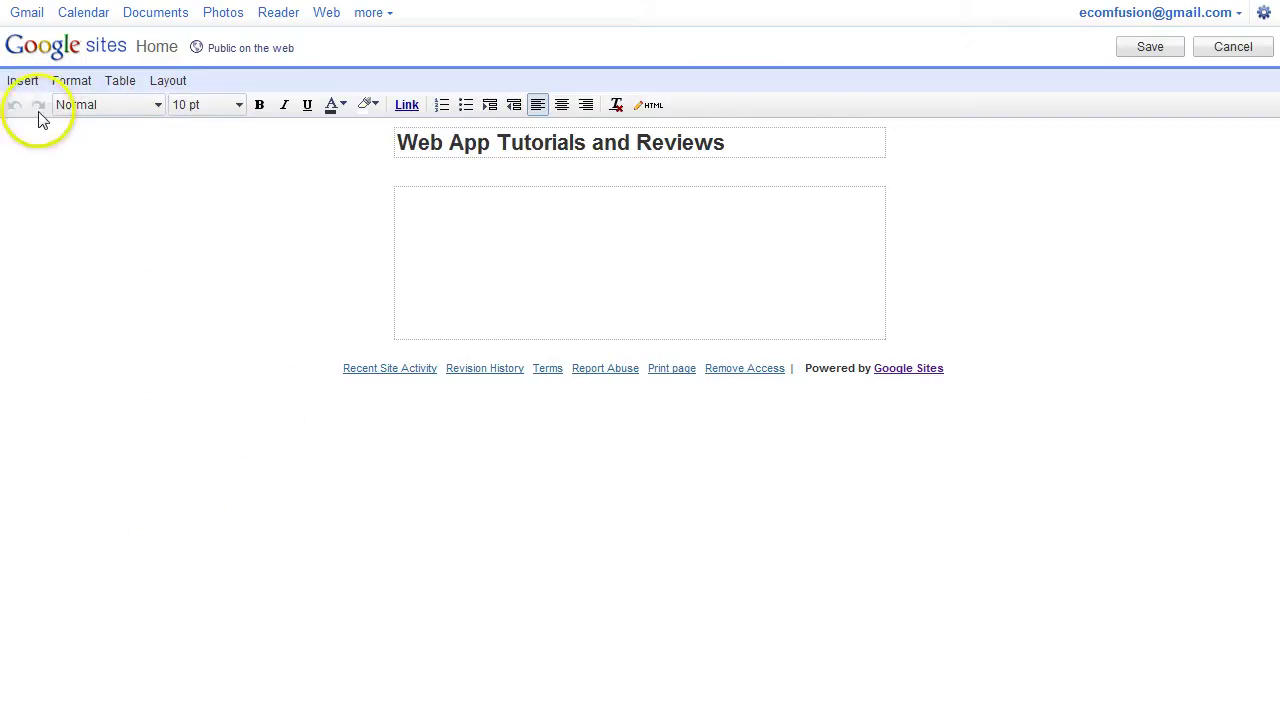
pyautogui.click(24, 82)
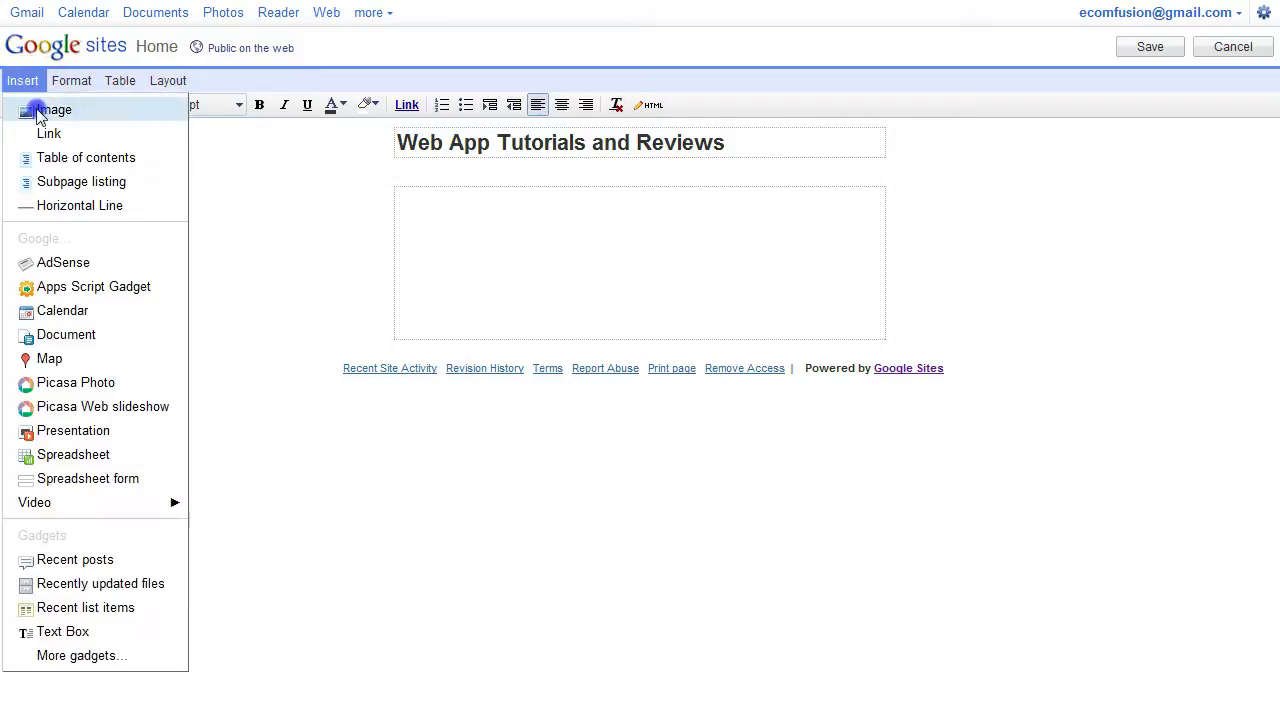
pyautogui.click(45, 110)
pyautogui.click(686, 376)
pyautogui.click(262, 230)
pyautogui.click(775, 458)
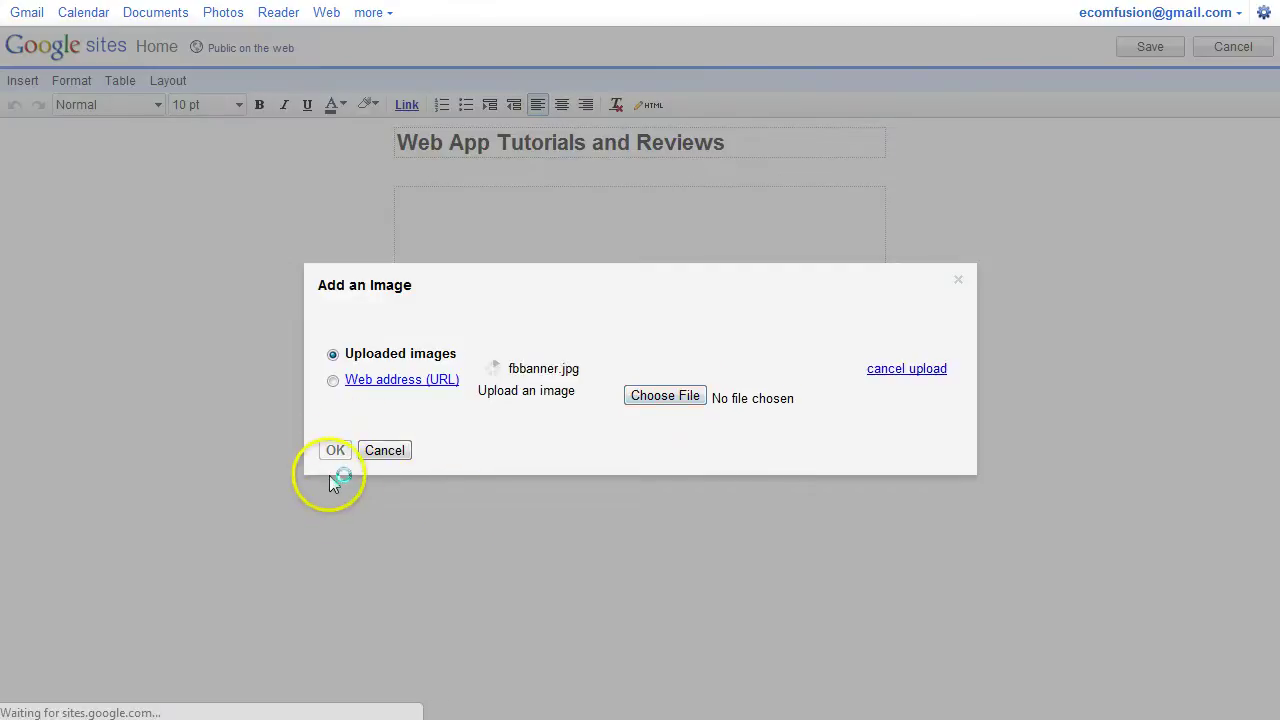
pyautogui.click(335, 549)
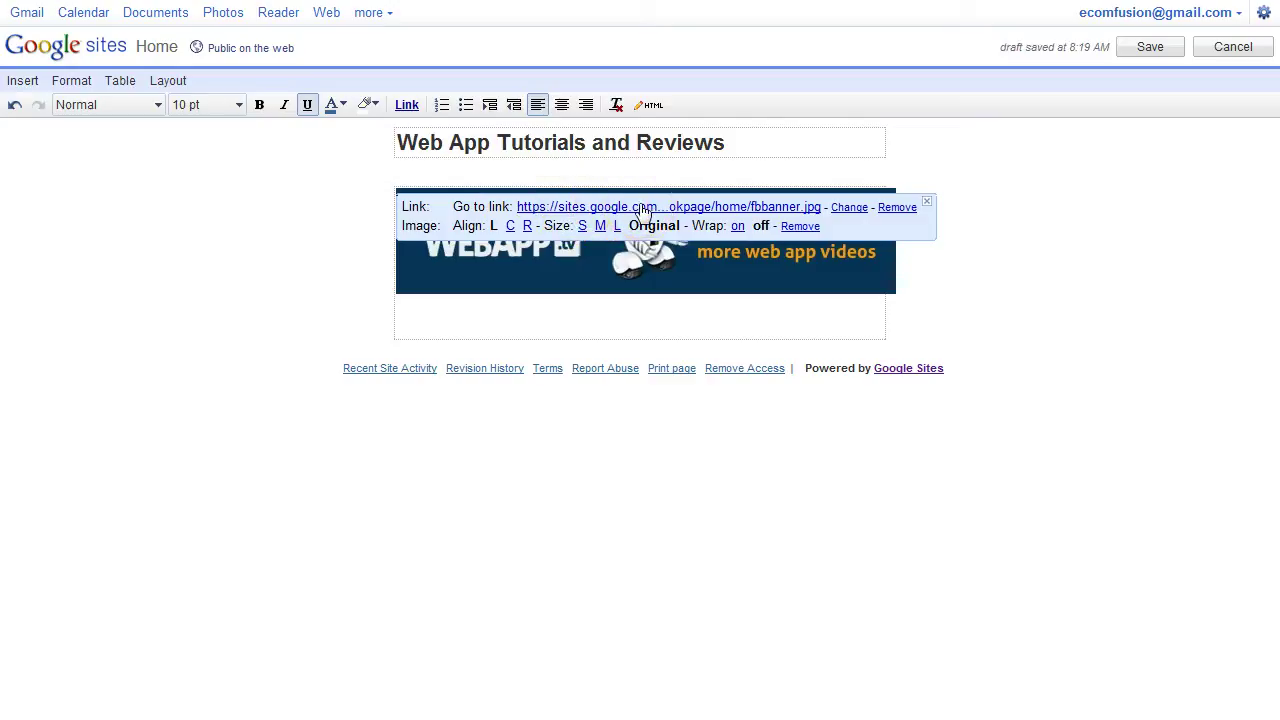
pyautogui.click(849, 207)
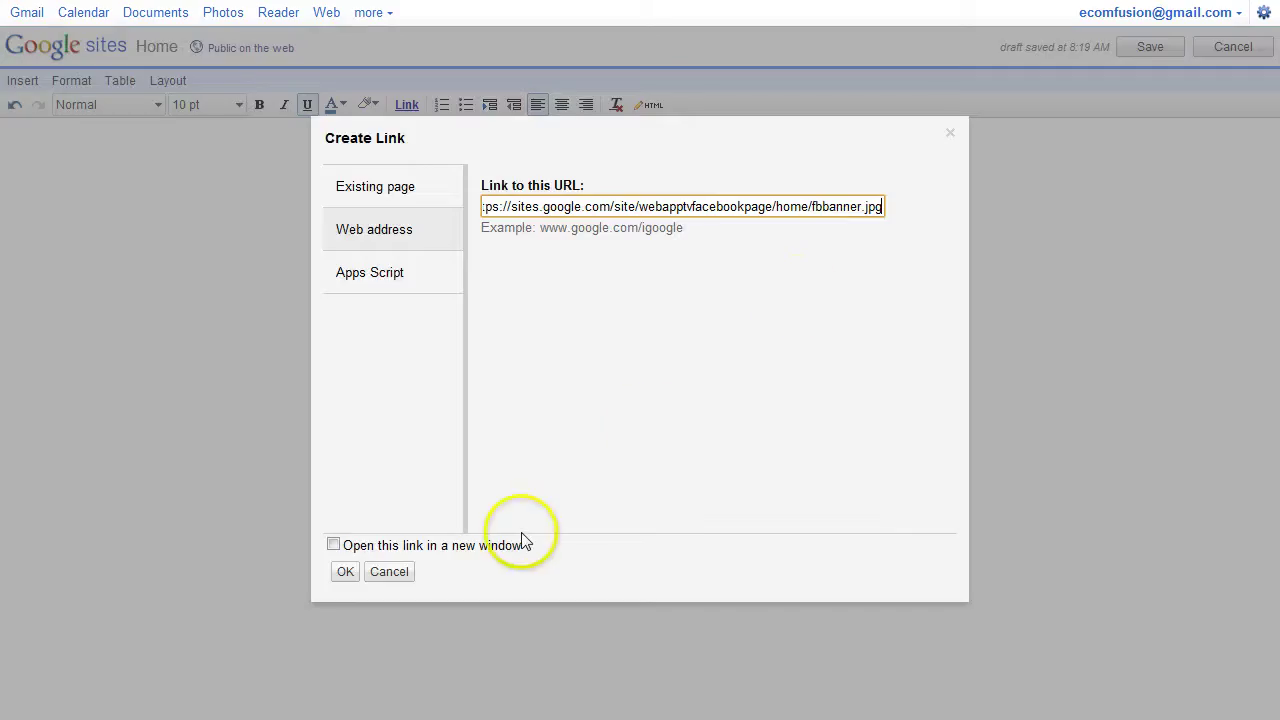
pyautogui.moveTo(485, 206); pyautogui.dragTo(849, 205)
pyautogui.write('http://webapp.tv')
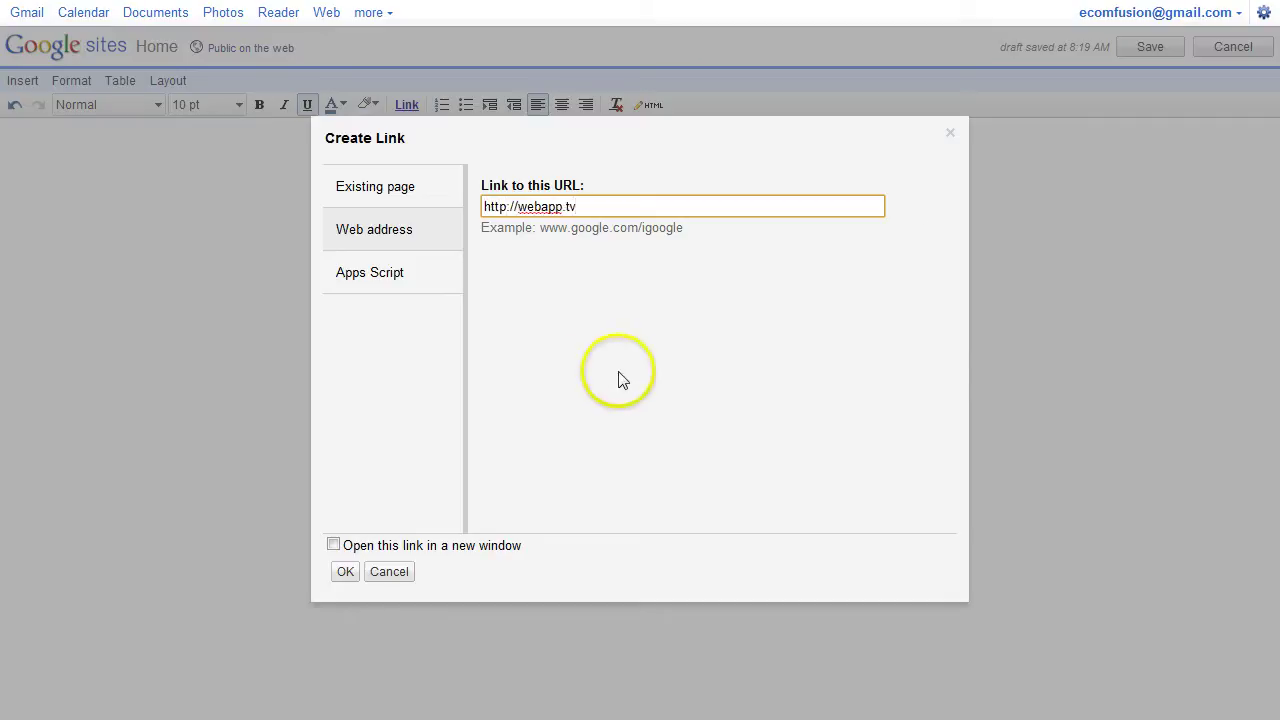
pyautogui.click(333, 545)
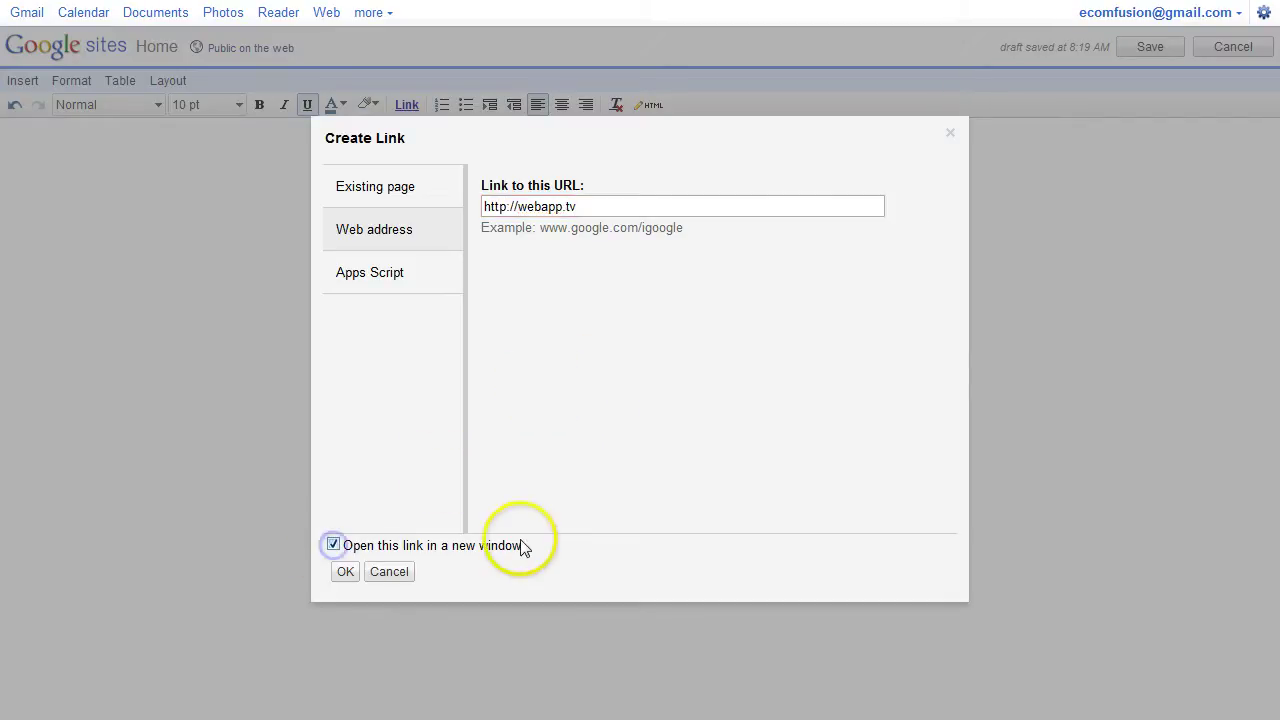
pyautogui.click(345, 571)
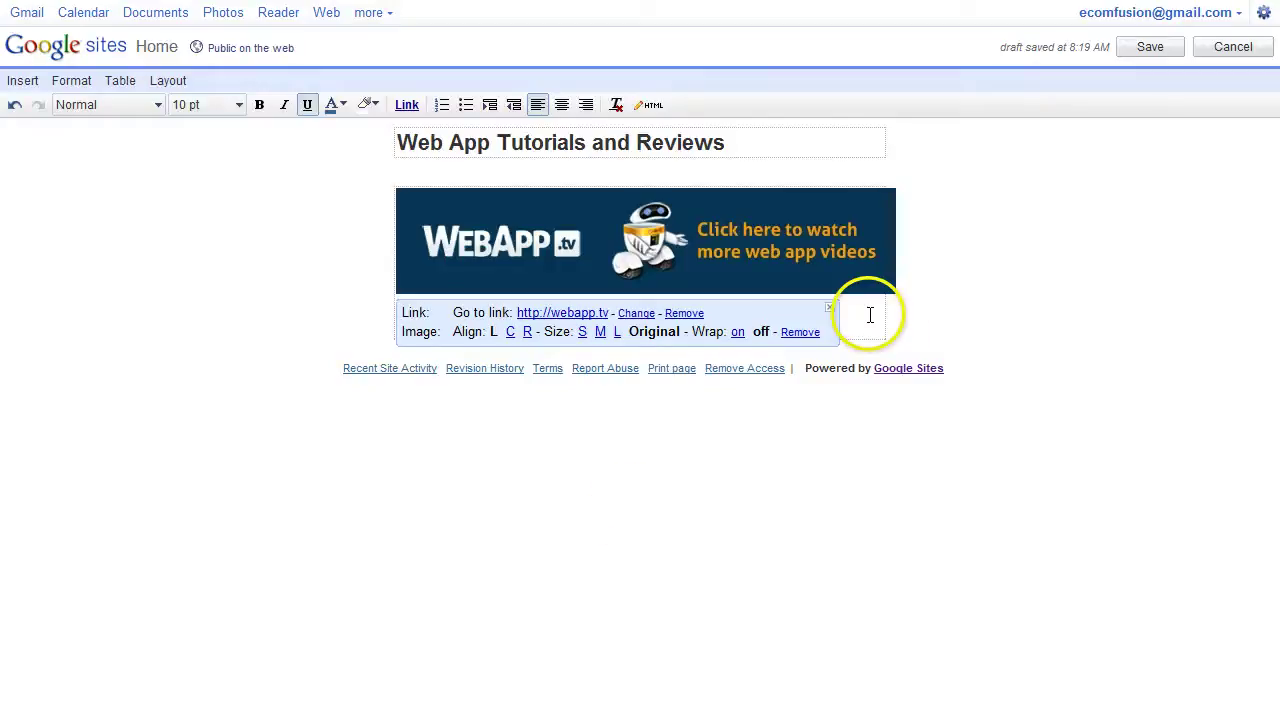
# - Dismiss the banner properties and look over the Insert > Video options
pyautogui.click(830, 310)
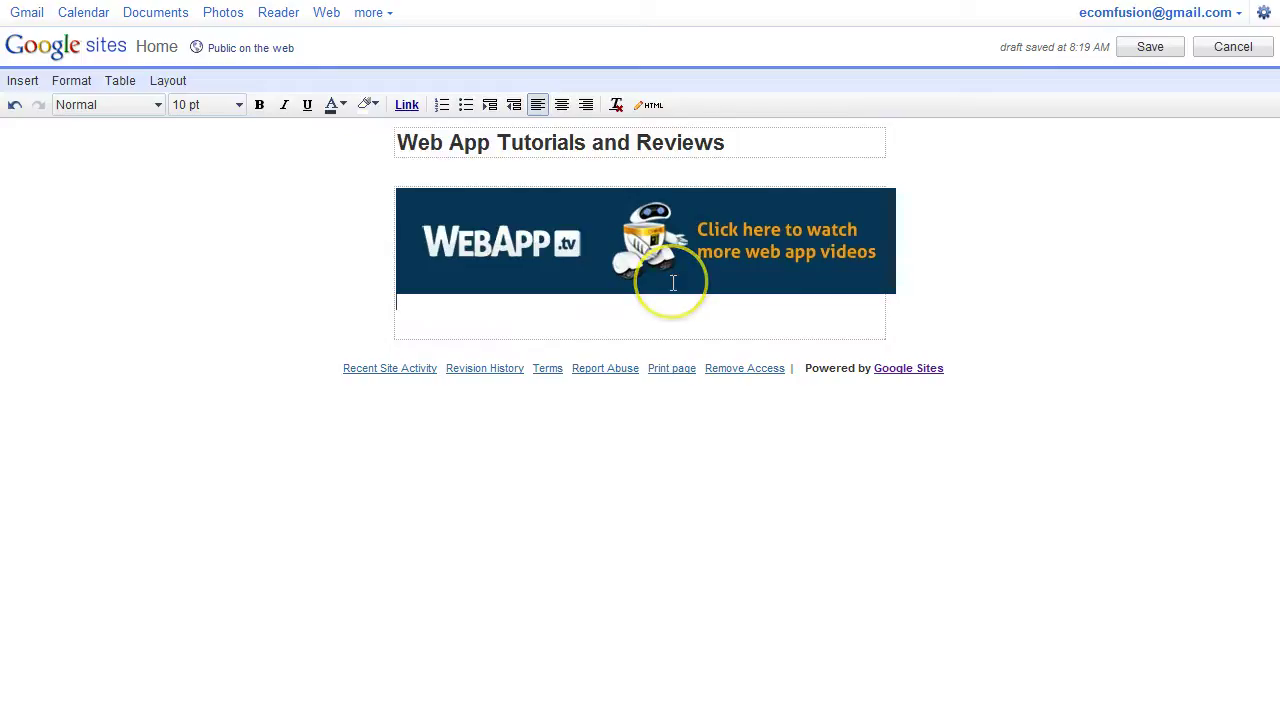
pyautogui.click(22, 80)
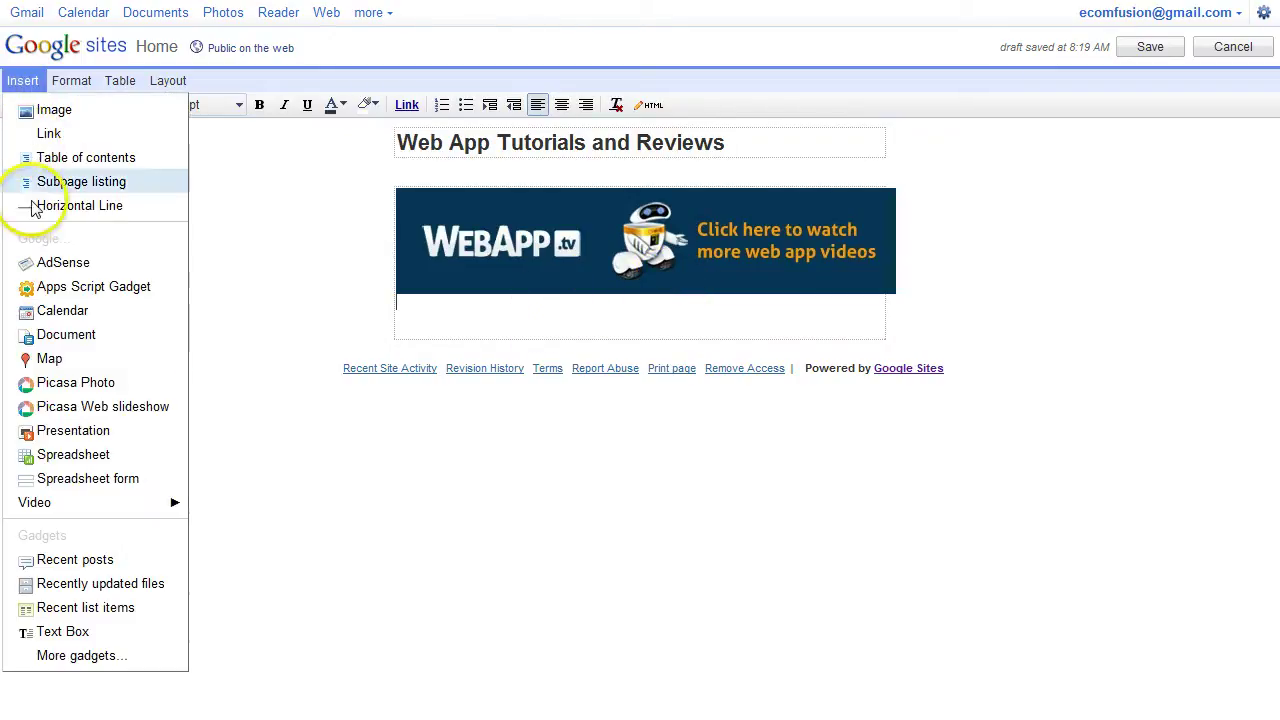
pyautogui.click(57, 504)
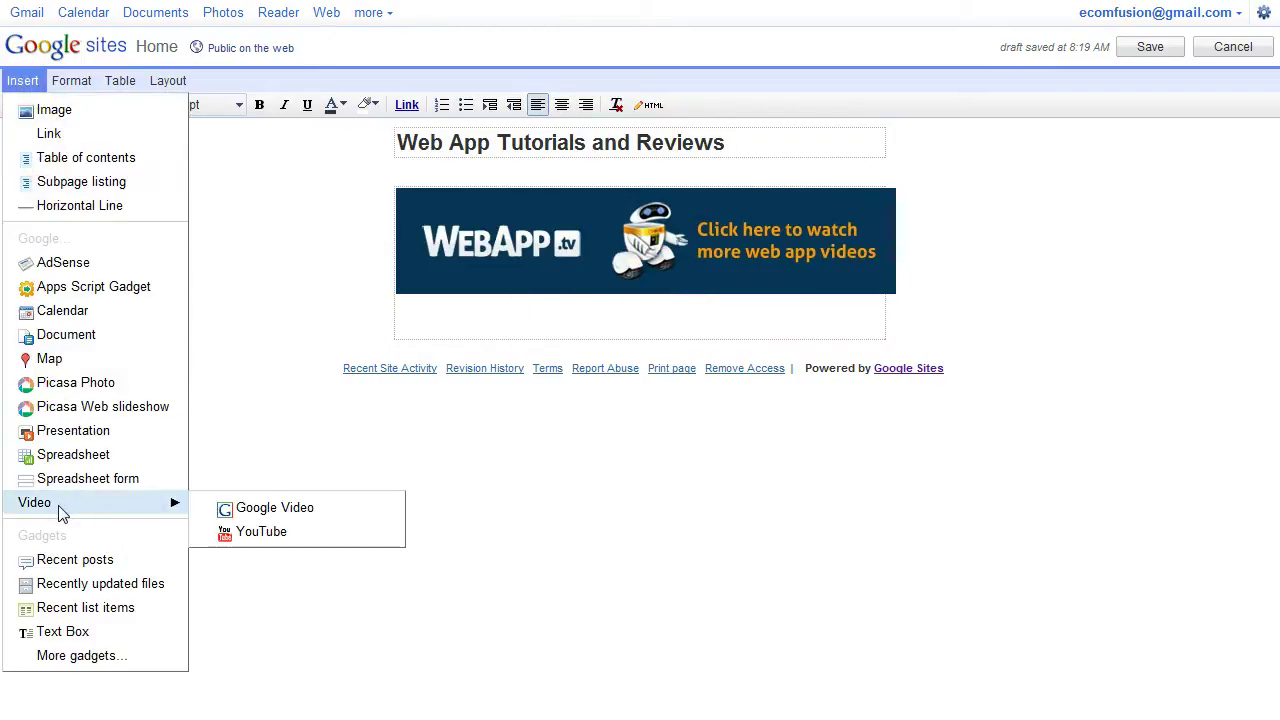
pyautogui.click(294, 454)
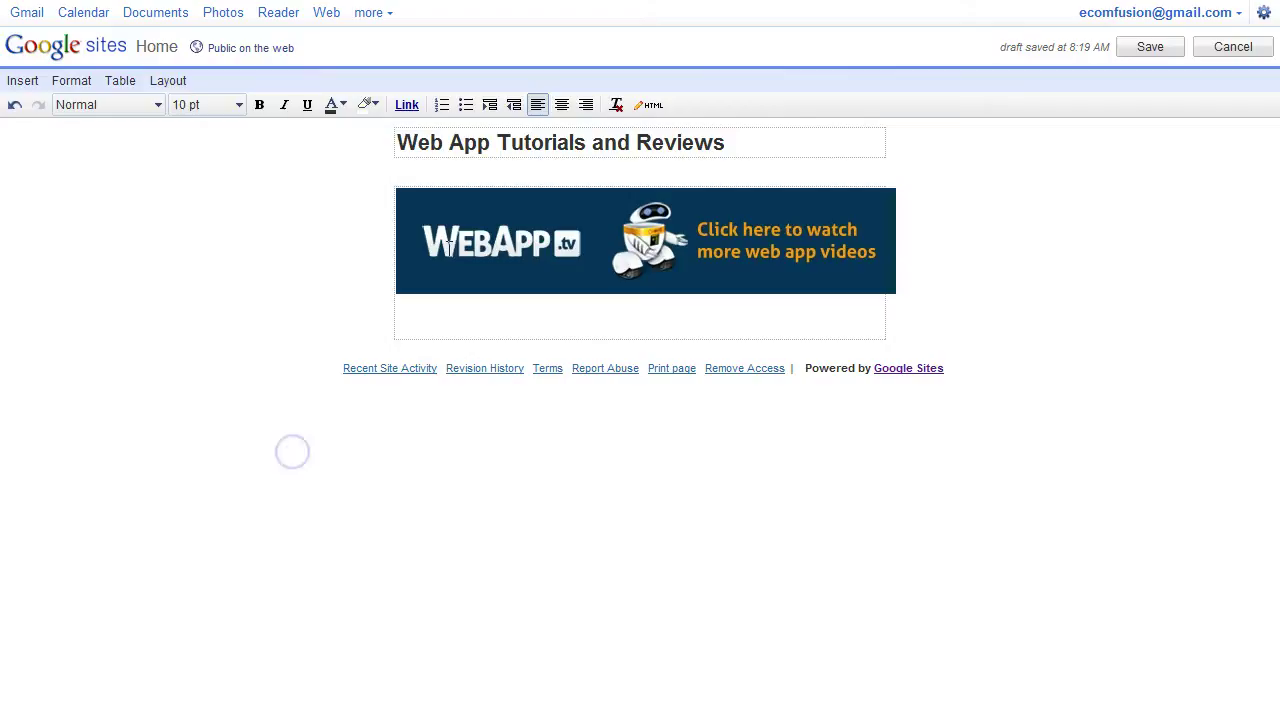
# - Paste the bitsontherun video iframe code below the banner in the HTML source and update
pyautogui.click(646, 106)
pyautogui.click(238, 265)
pyautogui.click(199, 269)
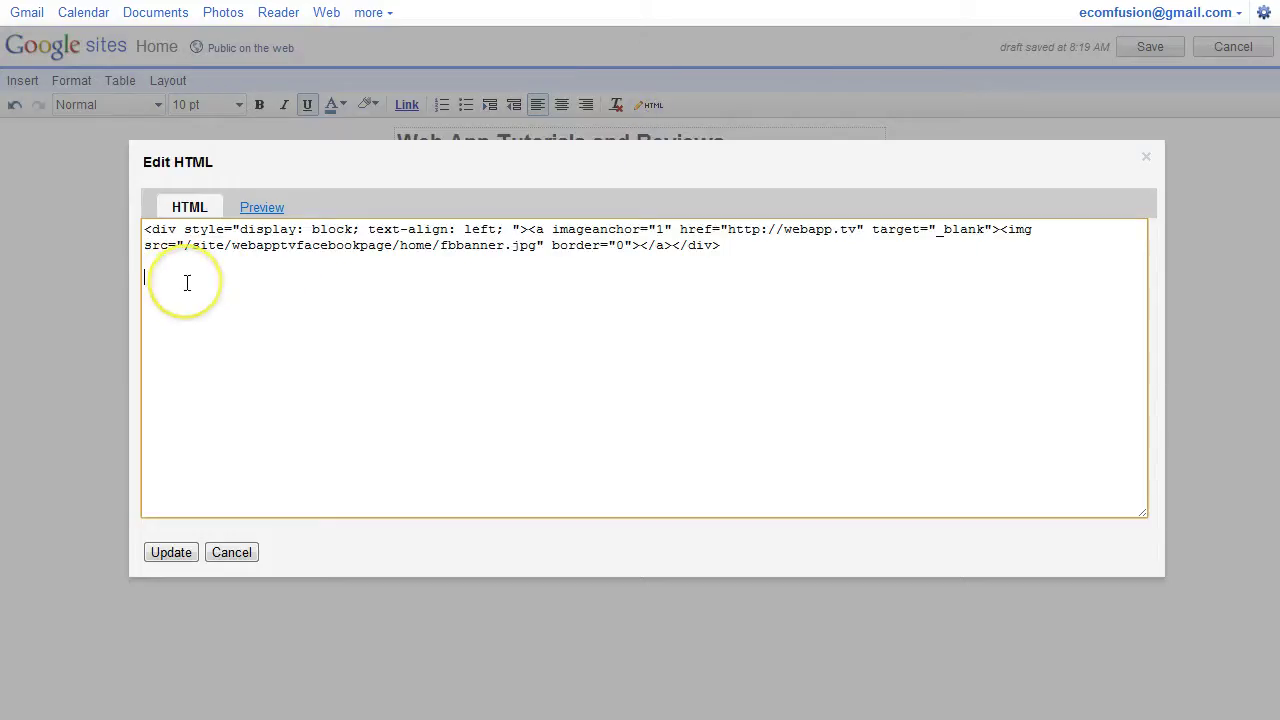
pyautogui.write('<iframe src="http://content.bitsontherun.com/previews/la0PjQI4-Iooiurh9" width="500" height="311" frameborder="0" scrolling="auto"></iframe>')
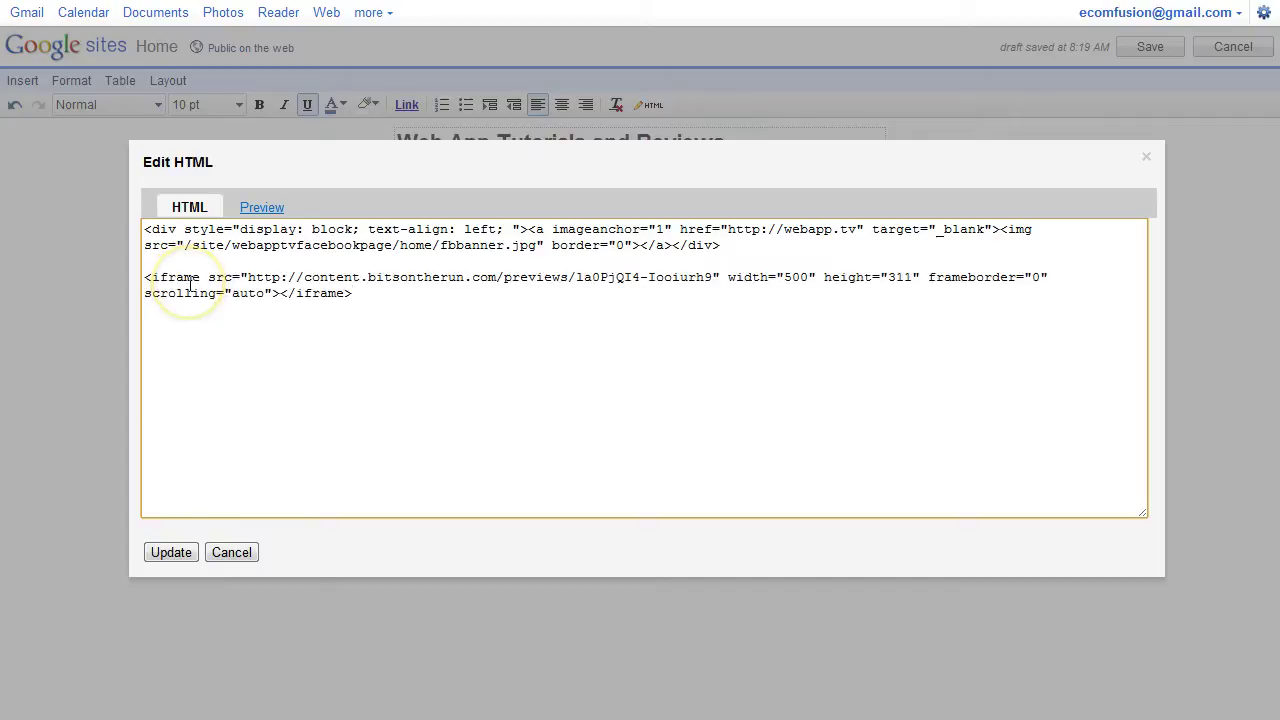
pyautogui.click(171, 552)
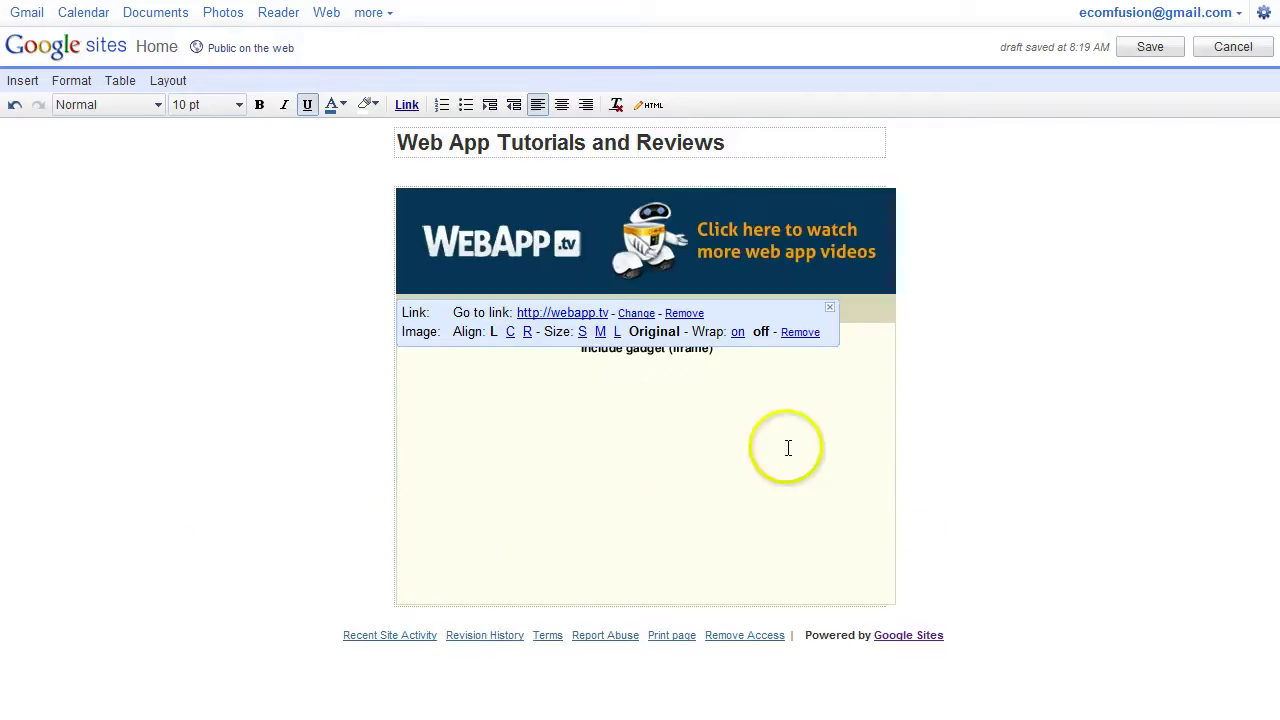
pyautogui.click(994, 363)
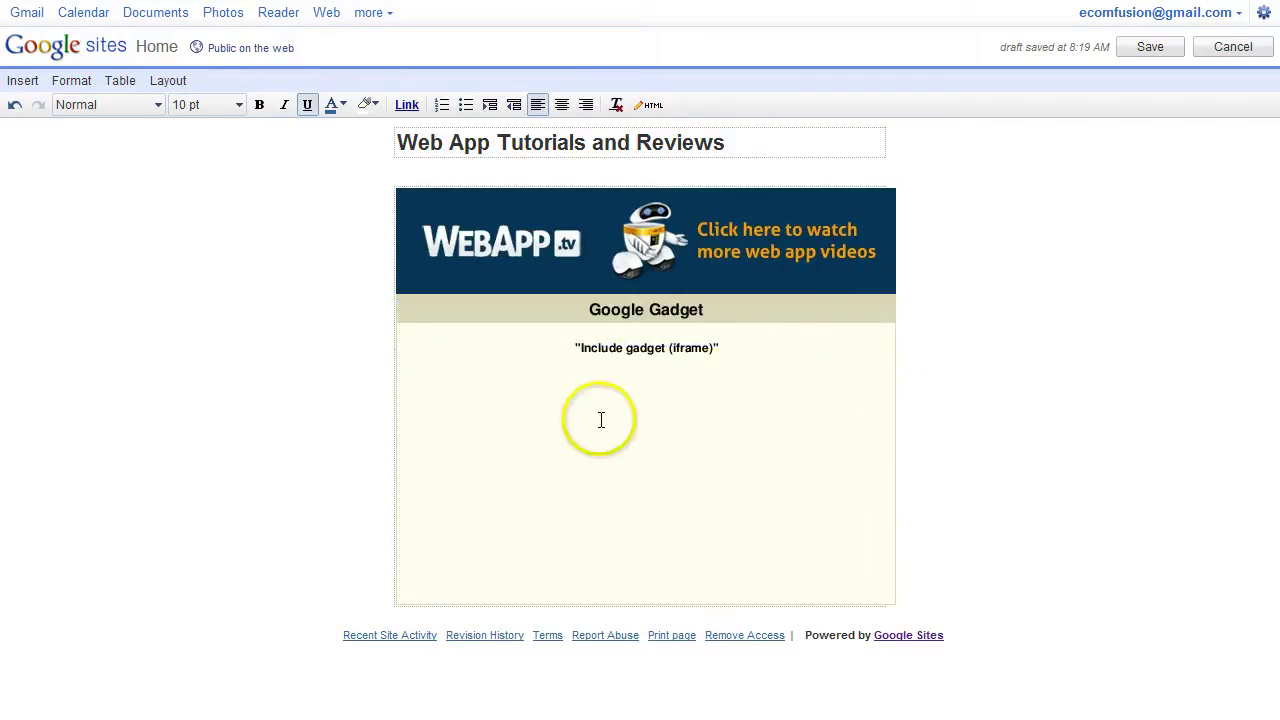
# - Save the page and view the banner and embedded video in full screen
pyautogui.click(1149, 50)
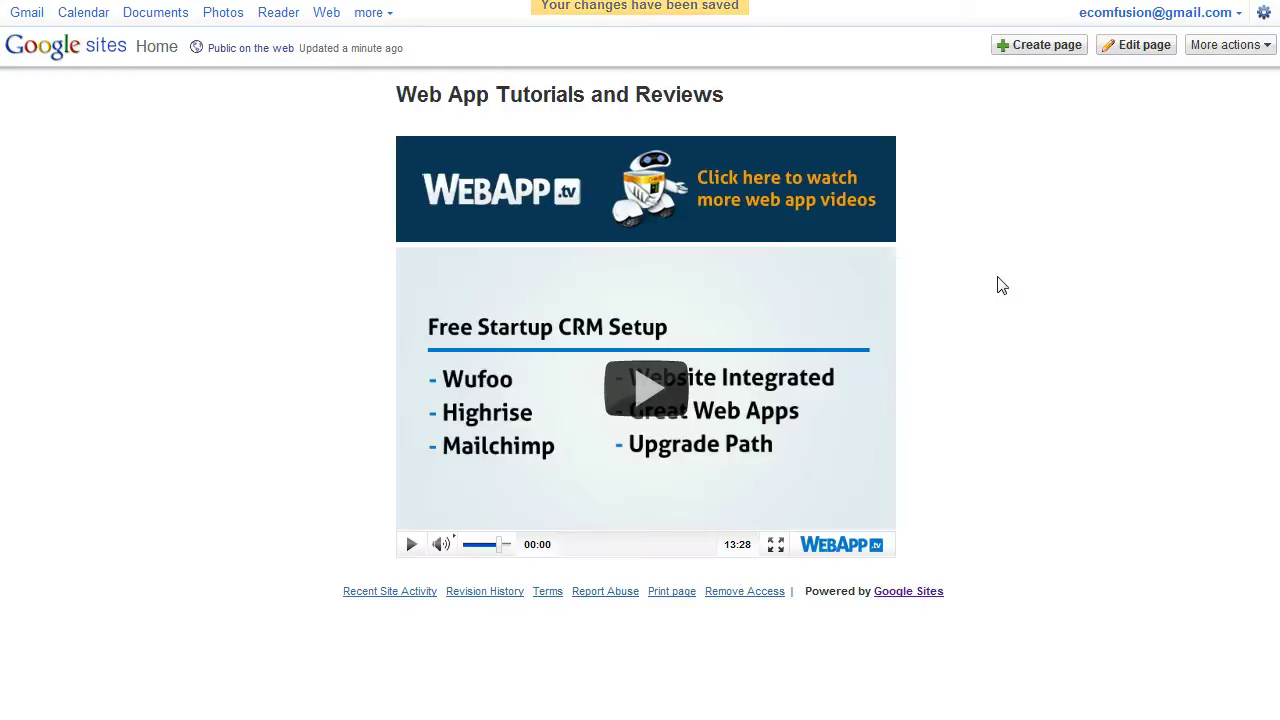
pyautogui.click(995, 290)
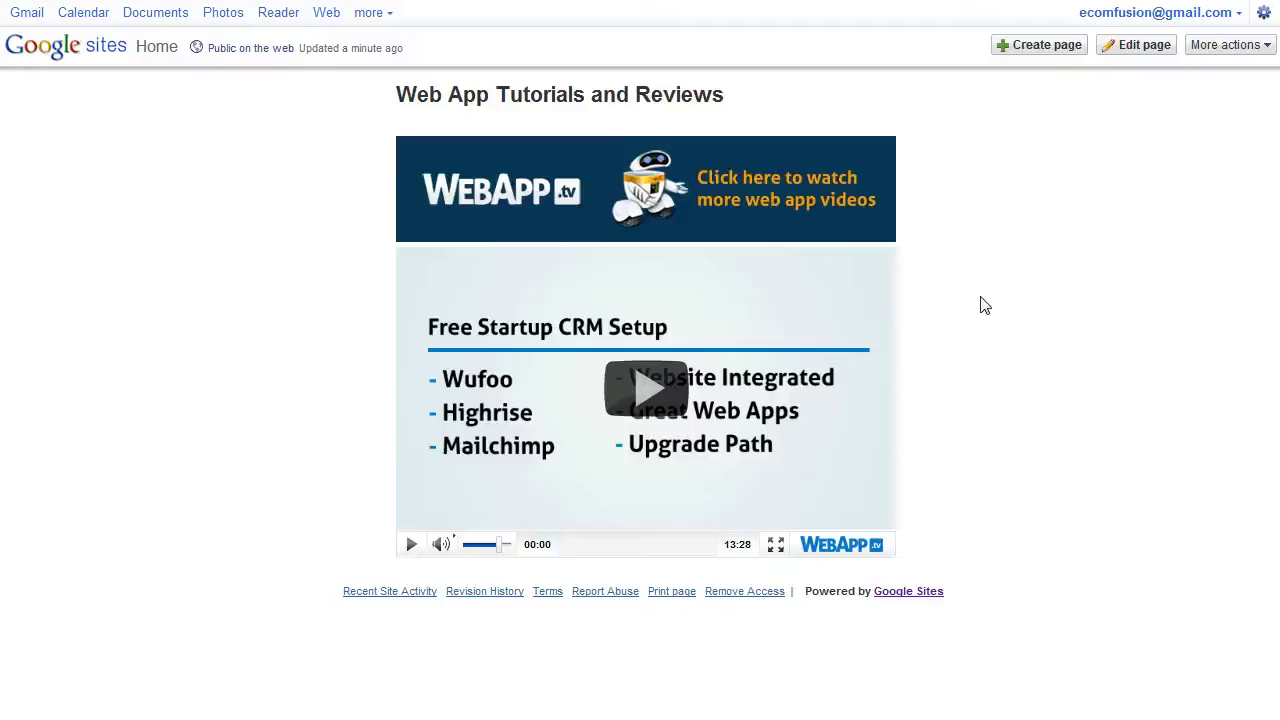
pyautogui.click(1008, 336)
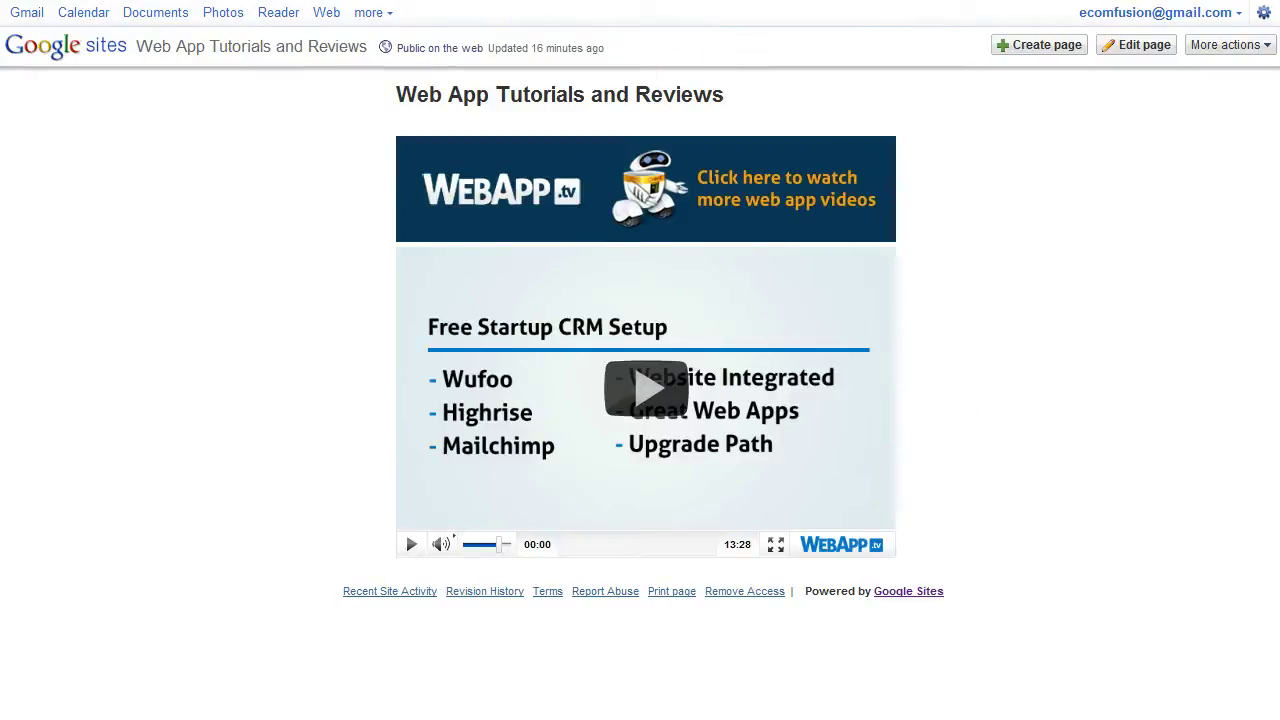
# - Exit full screen and copy the Google Sites page's URL from the address bar
pyautogui.press('F11')
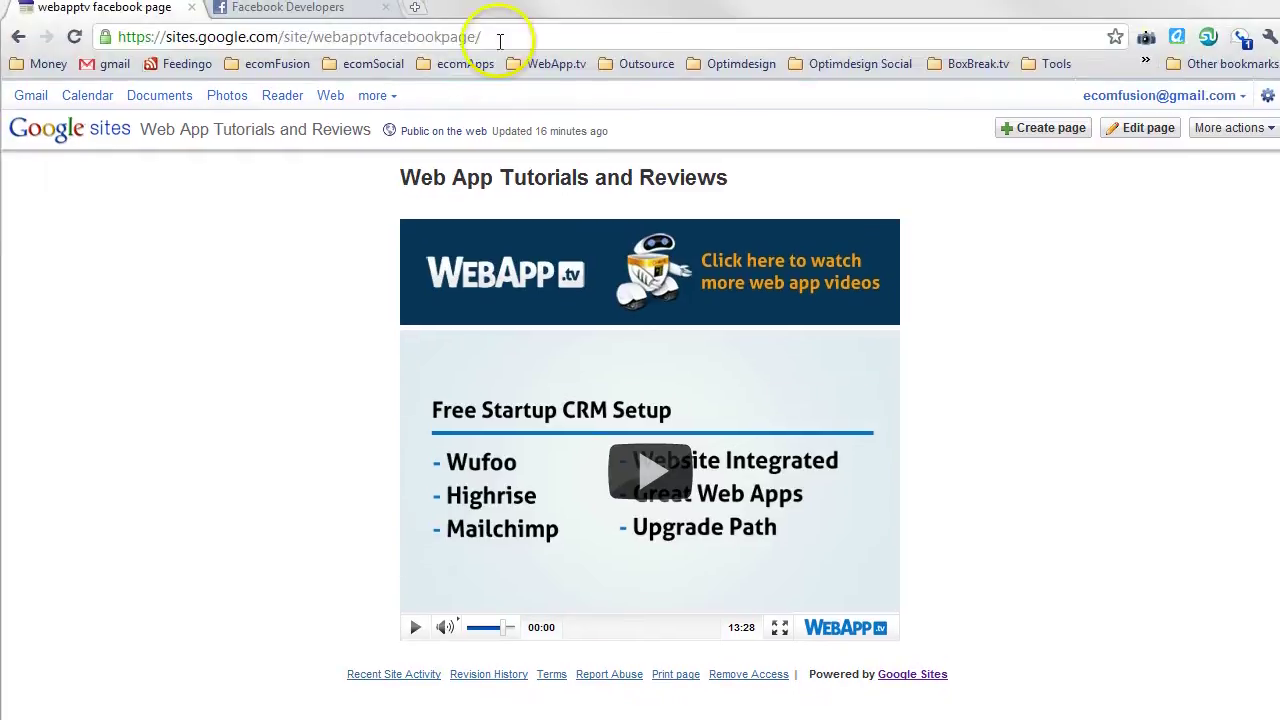
pyautogui.moveTo(487, 37); pyautogui.dragTo(158, 36)
pyautogui.rightClick(120, 36)
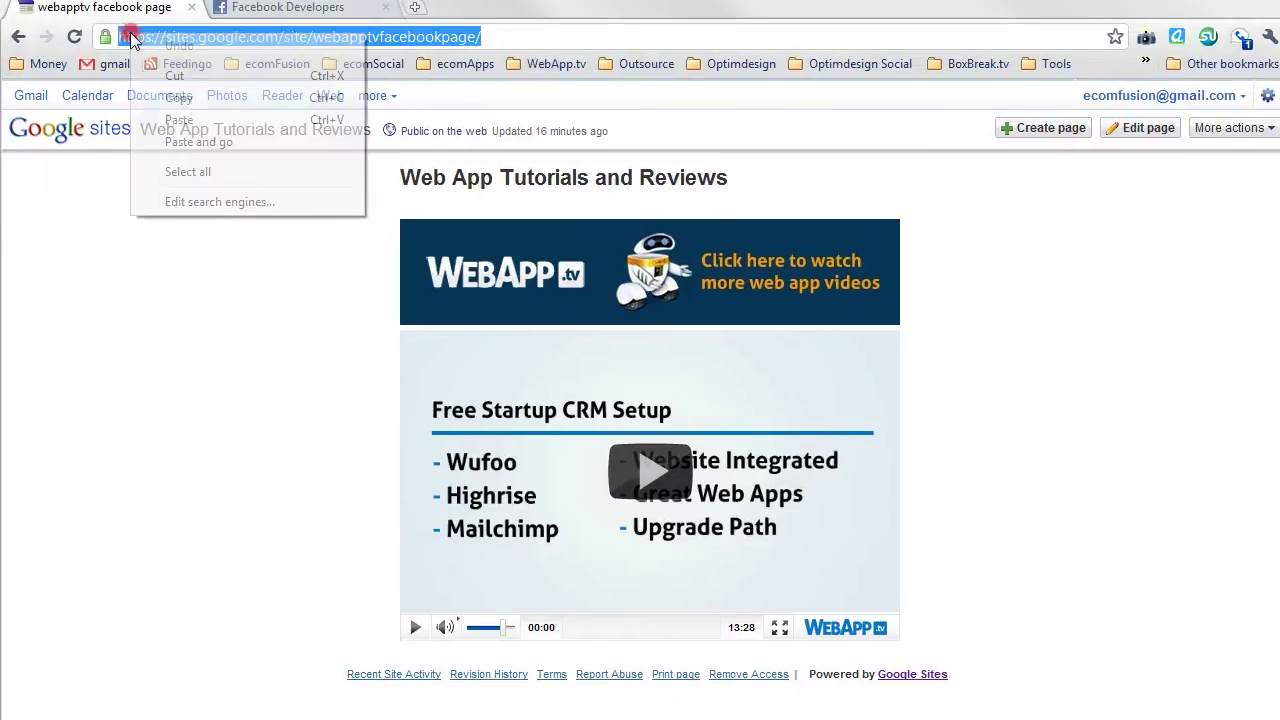
pyautogui.click(172, 97)
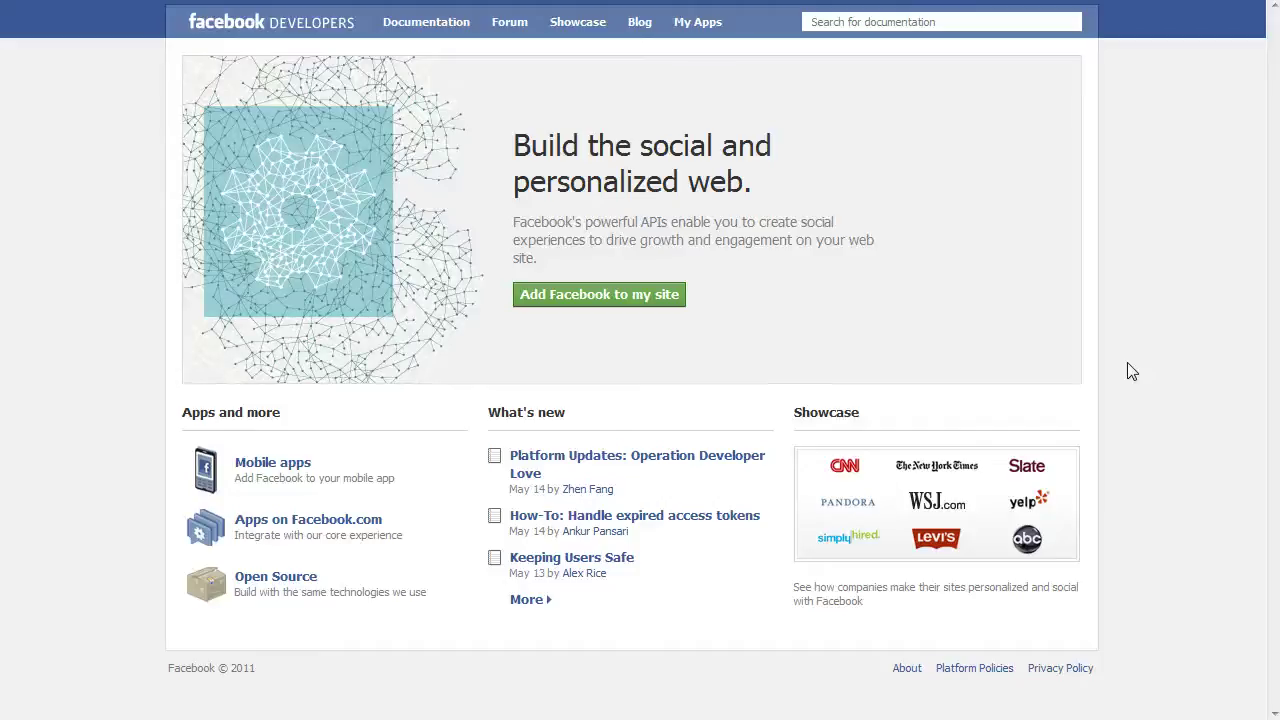
# - Create a new app named 'webapptv welcome', agreeing to the Facebook Terms and passing the security check
pyautogui.click(698, 22)
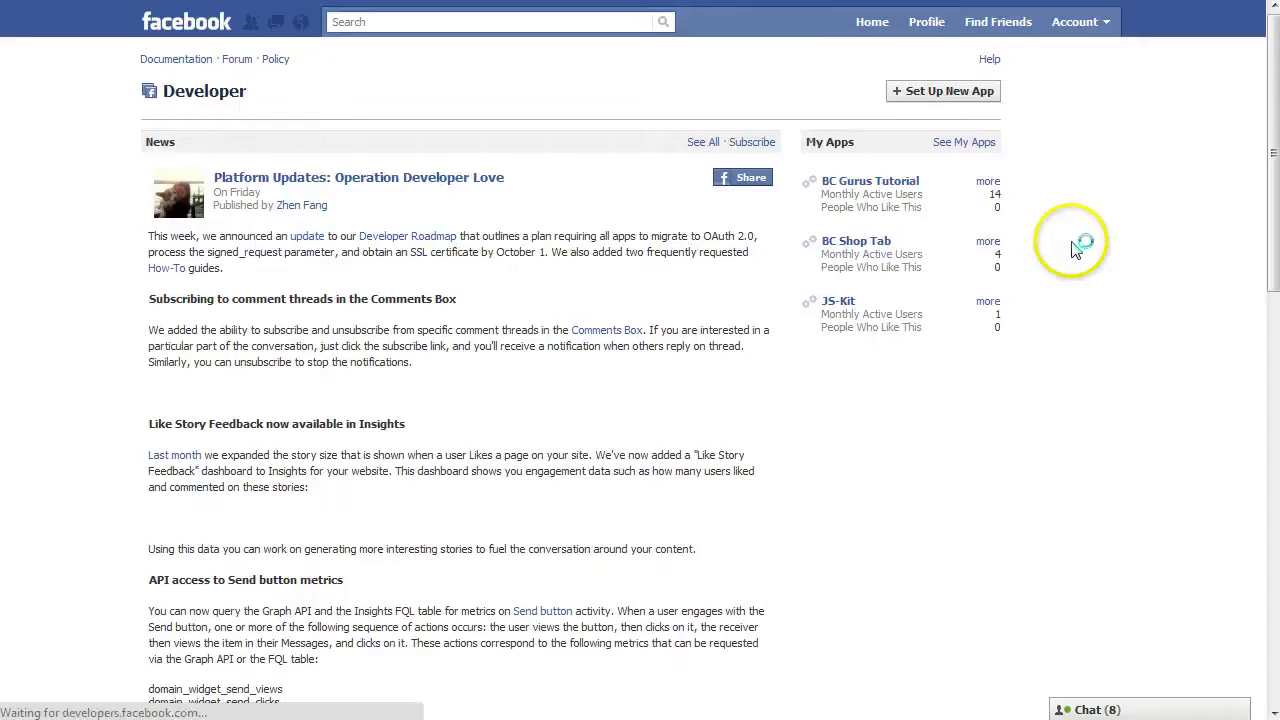
pyautogui.click(992, 96)
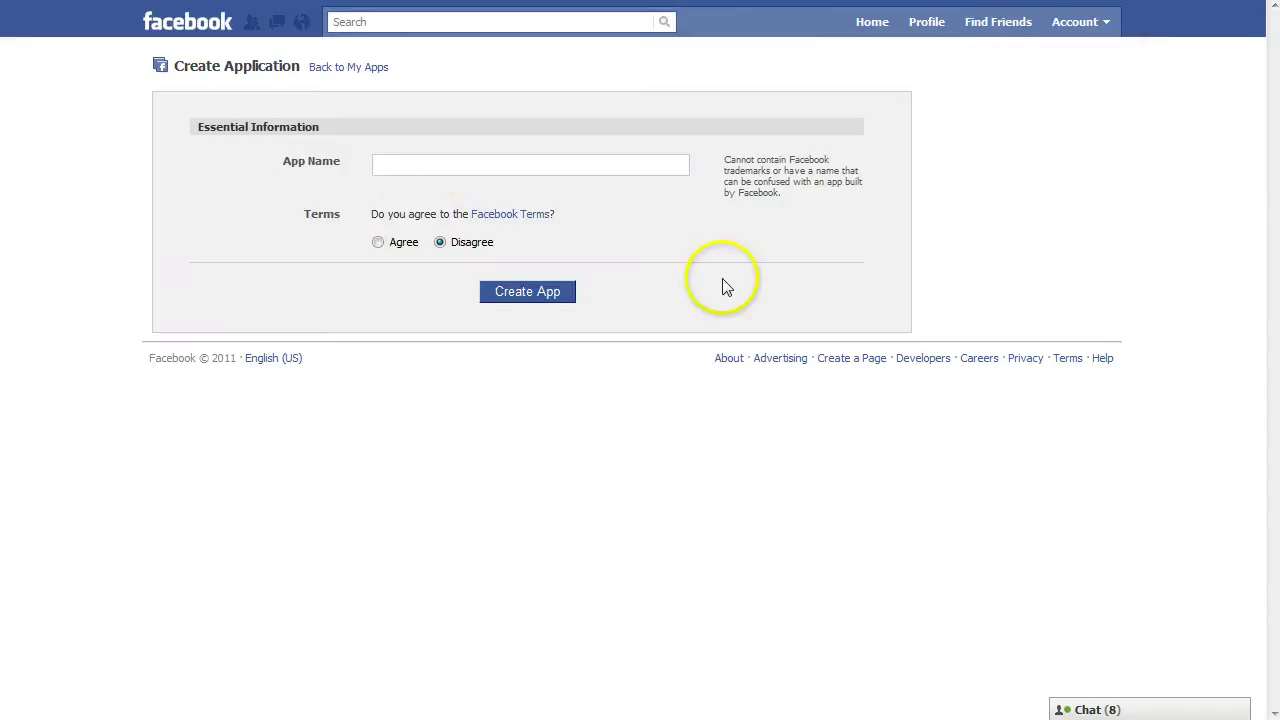
pyautogui.click(417, 163)
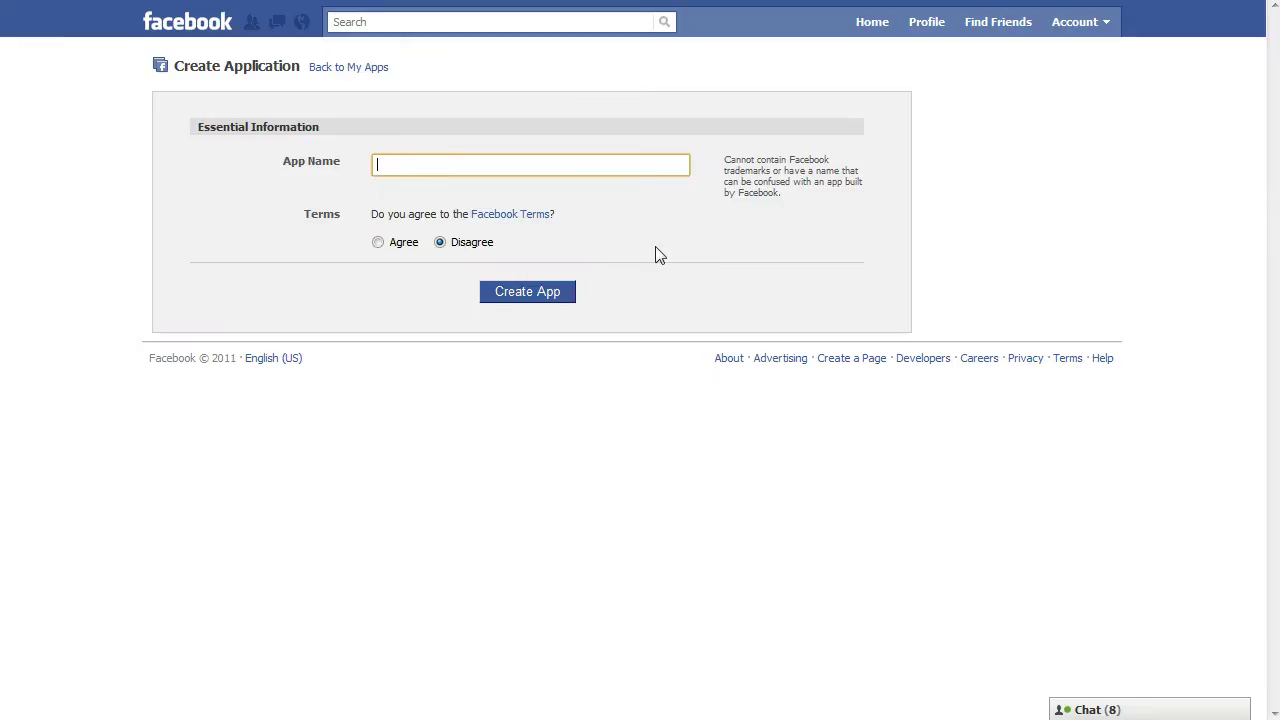
pyautogui.write('webapptvwelcome')
pyautogui.click(425, 166)
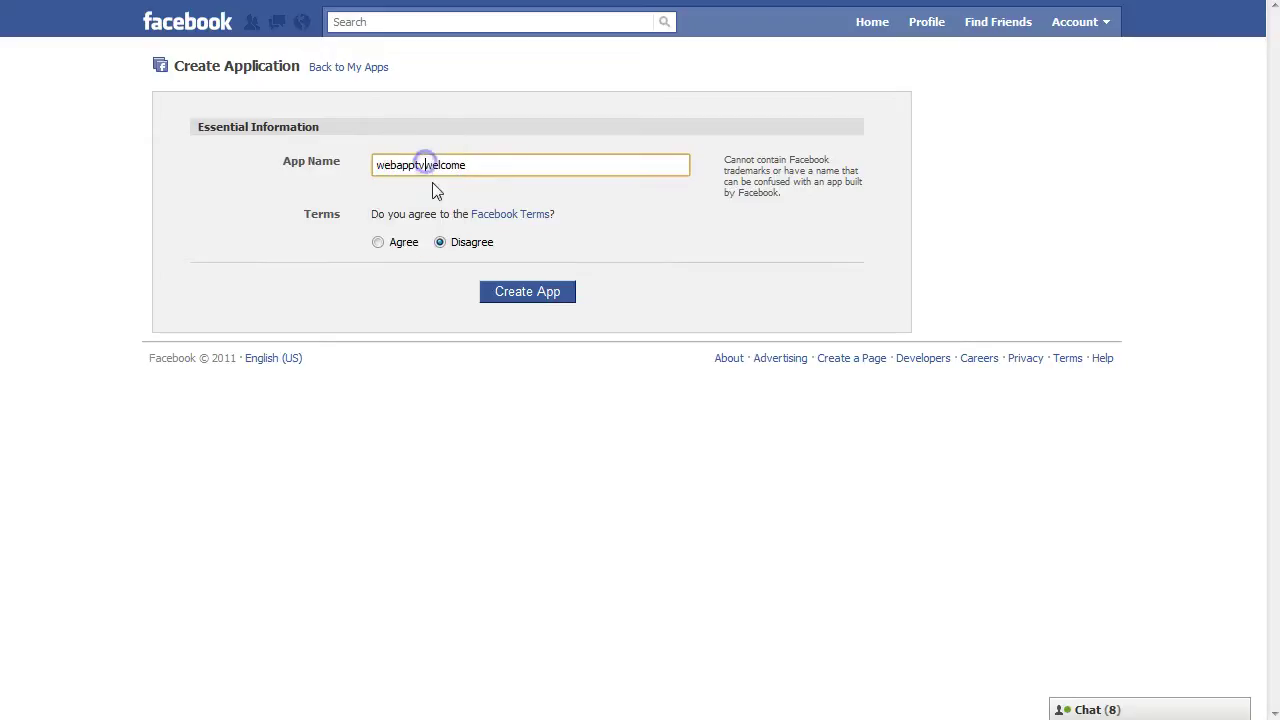
pyautogui.click(379, 244)
pyautogui.click(527, 291)
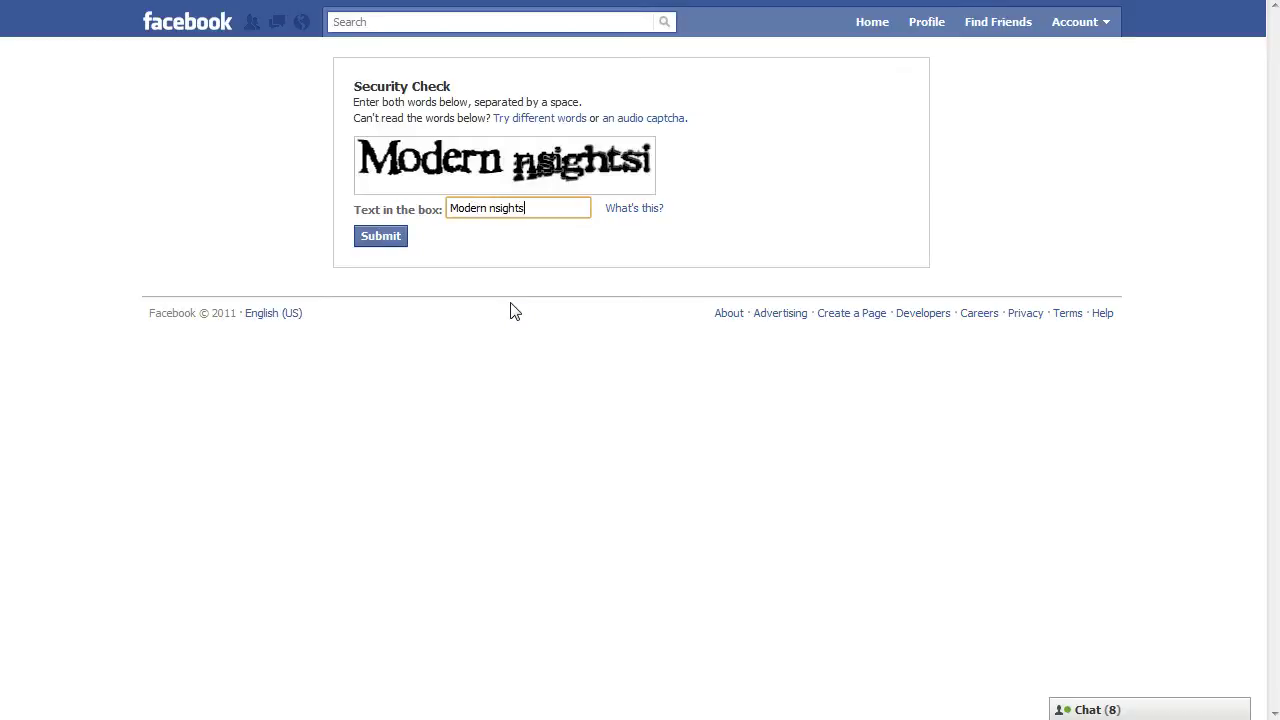
pyautogui.click(397, 237)
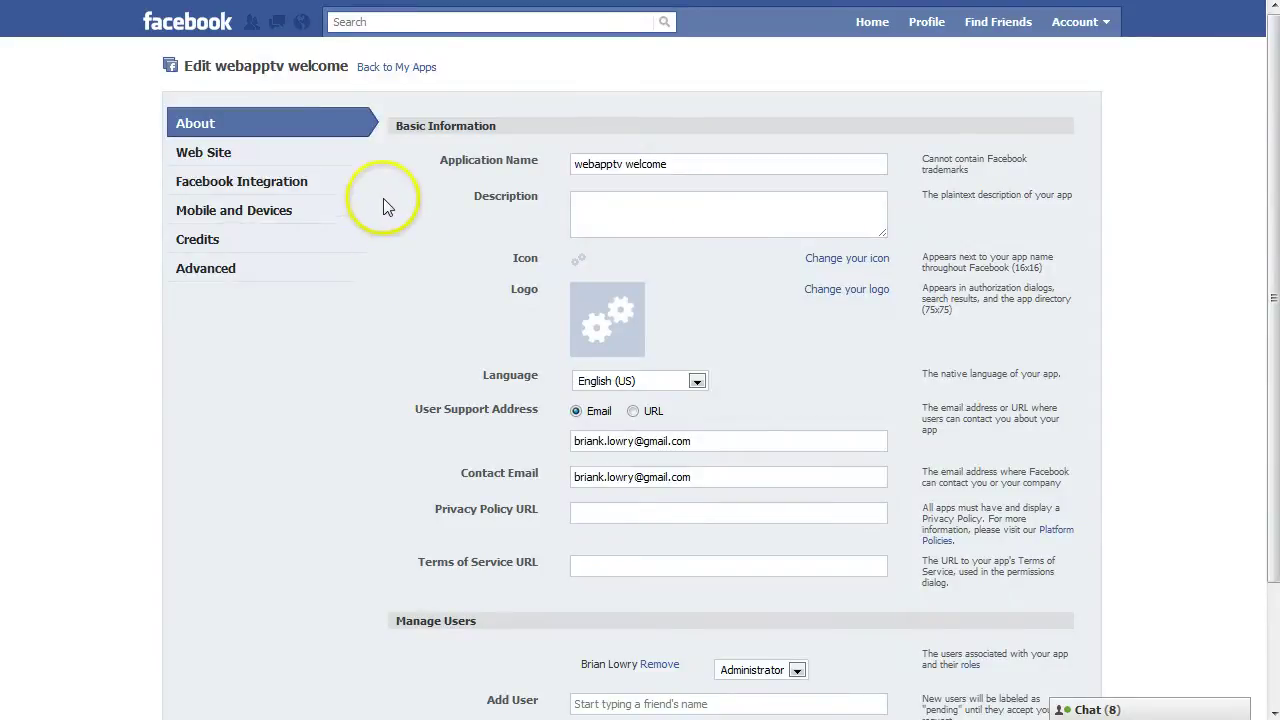
pyautogui.click(421, 307)
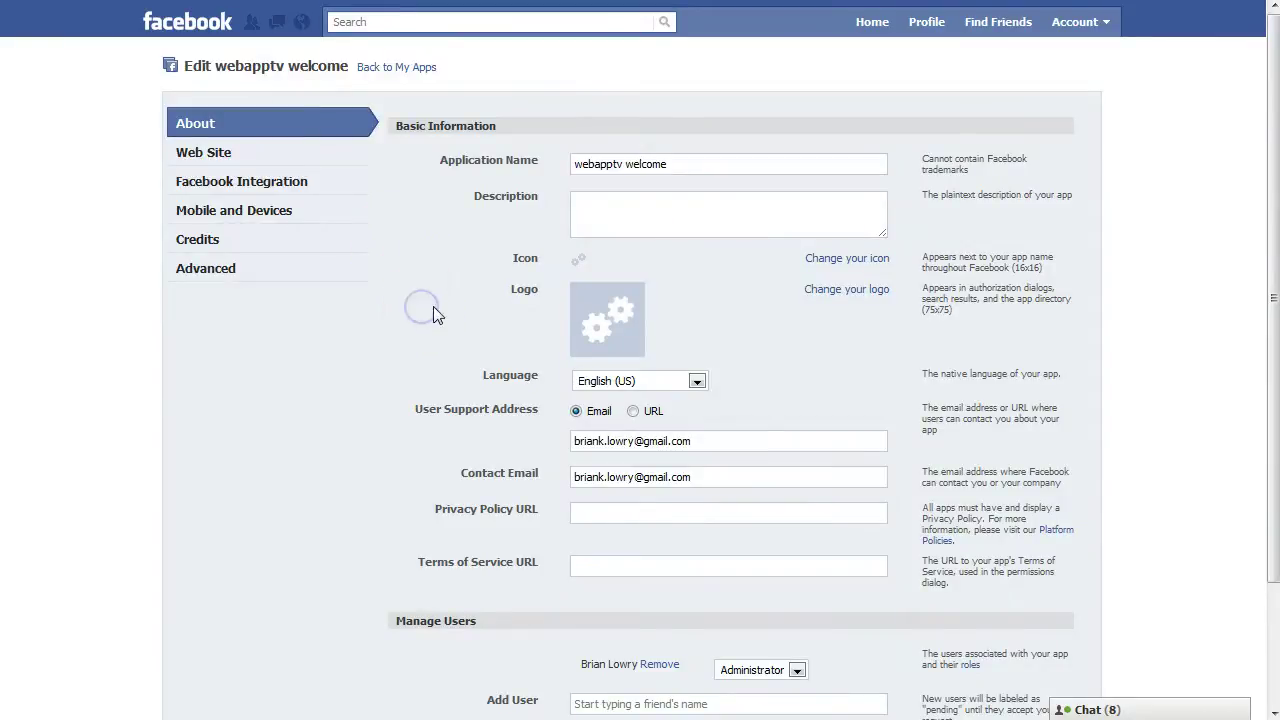
pyautogui.scroll(-3, 429, 357)
pyautogui.scroll(3, 429, 357)
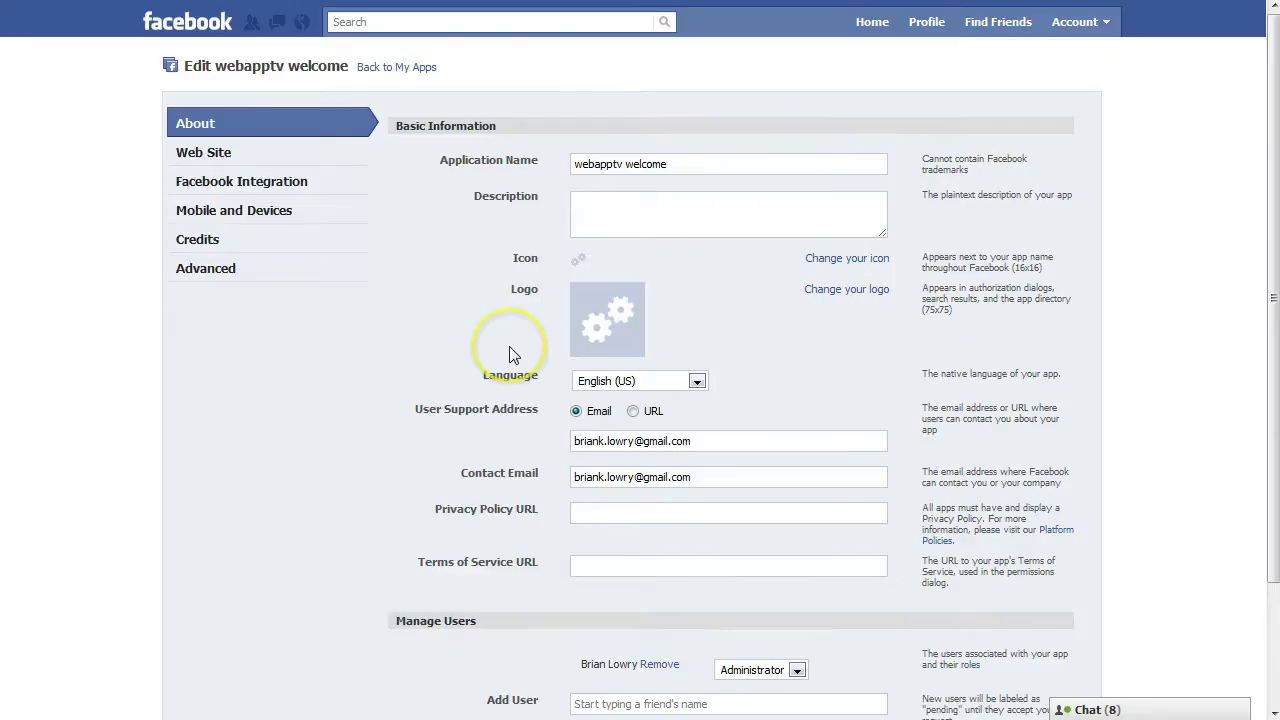
pyautogui.click(508, 260)
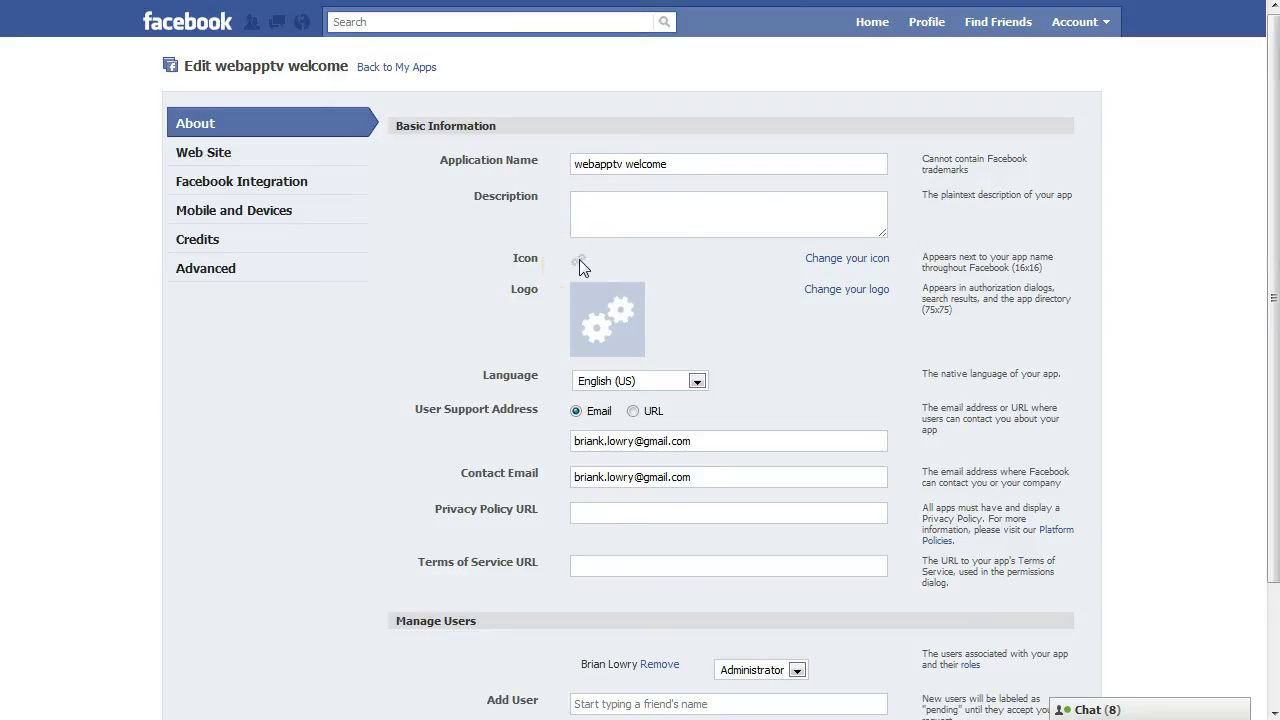
# - Paste the Google Sites address into both Canvas URL and Secure Canvas URL under Facebook Integration
pyautogui.click(282, 190)
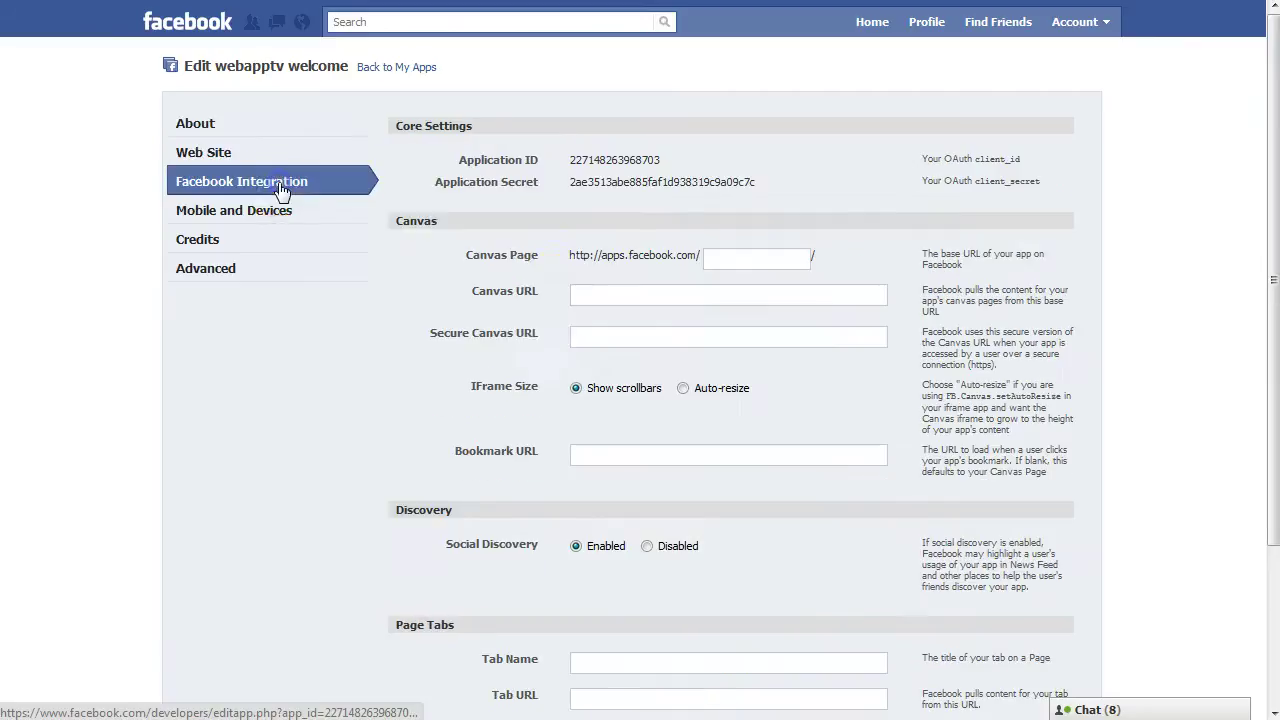
pyautogui.click(593, 293)
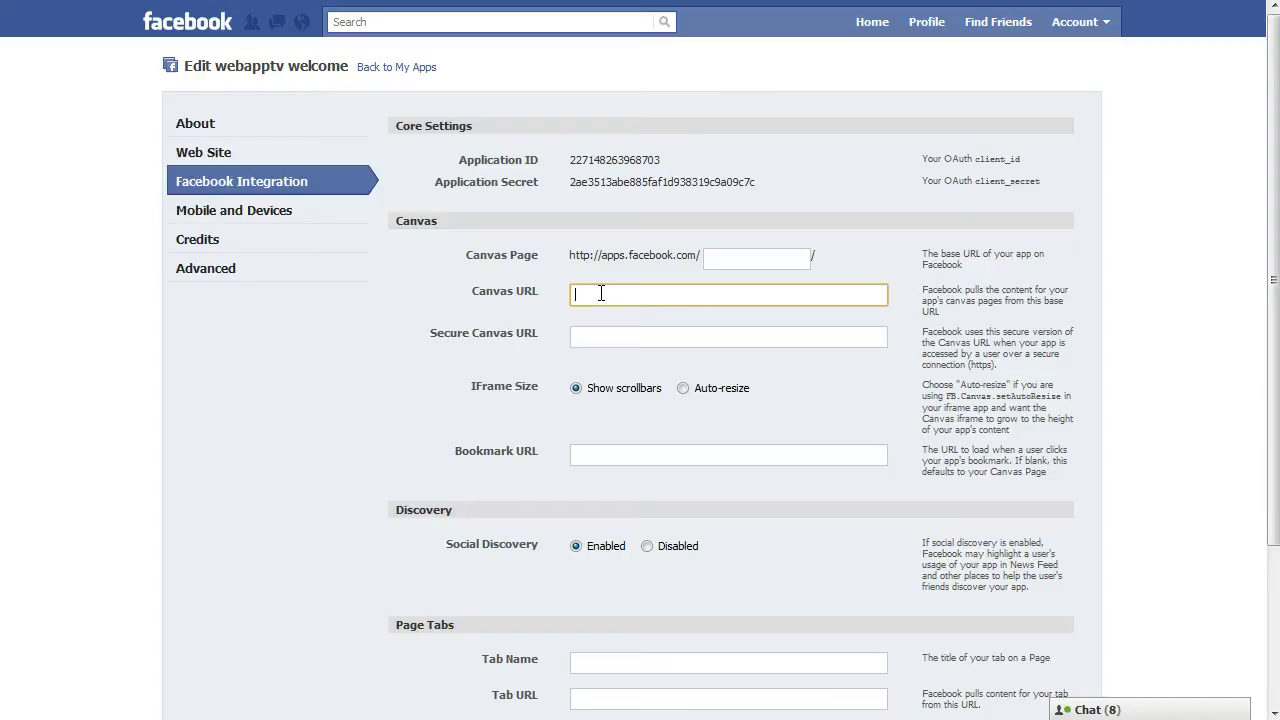
pyautogui.rightClick(601, 293)
pyautogui.click(620, 403)
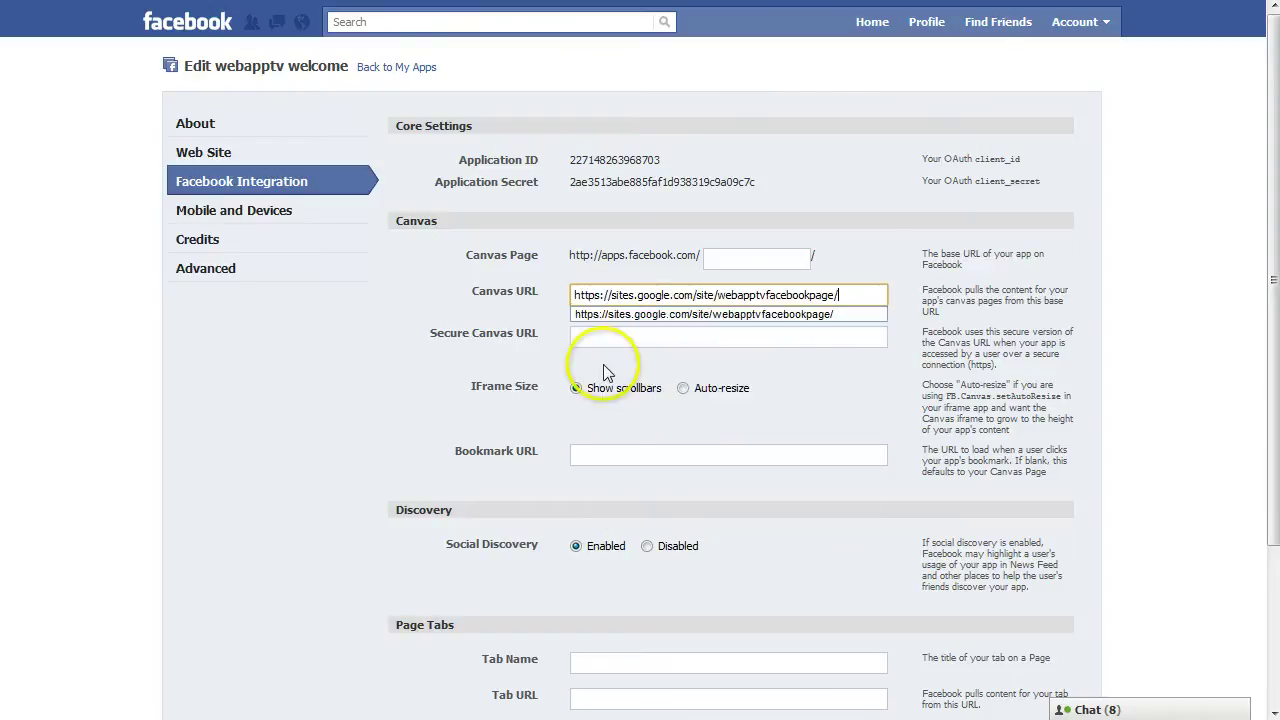
pyautogui.click(766, 336)
pyautogui.rightClick(634, 340)
pyautogui.click(667, 446)
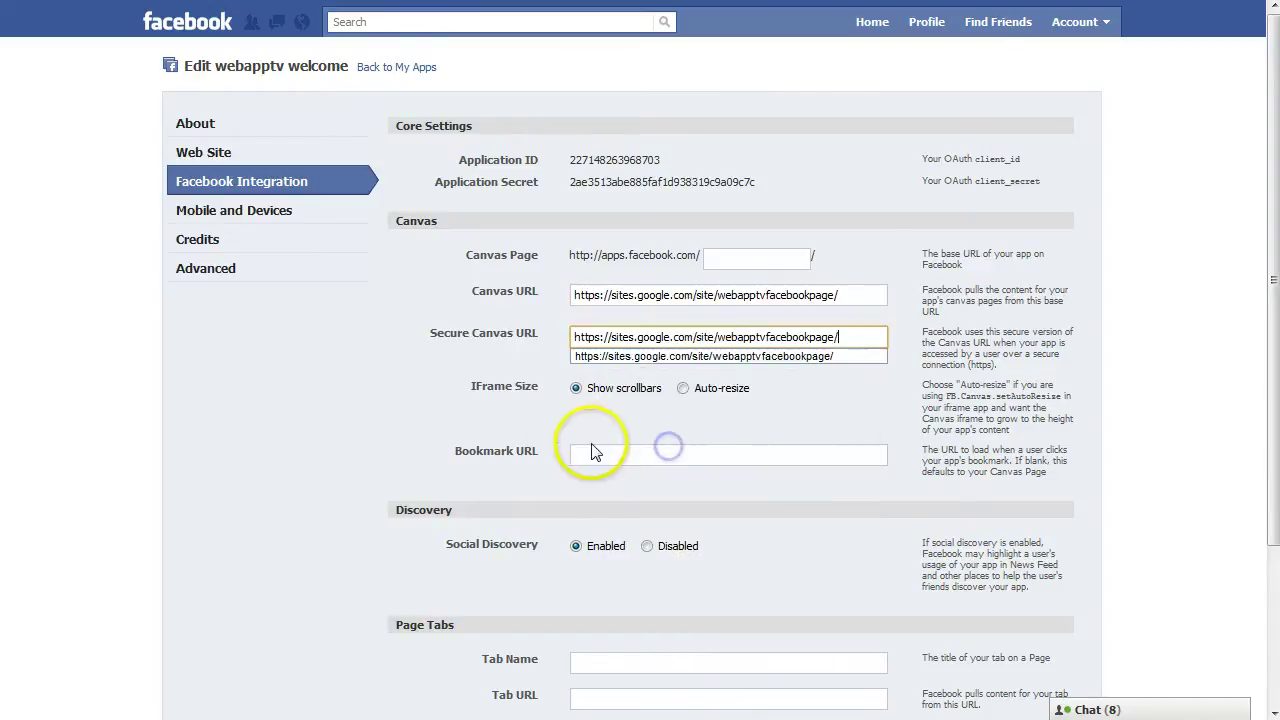
pyautogui.click(530, 420)
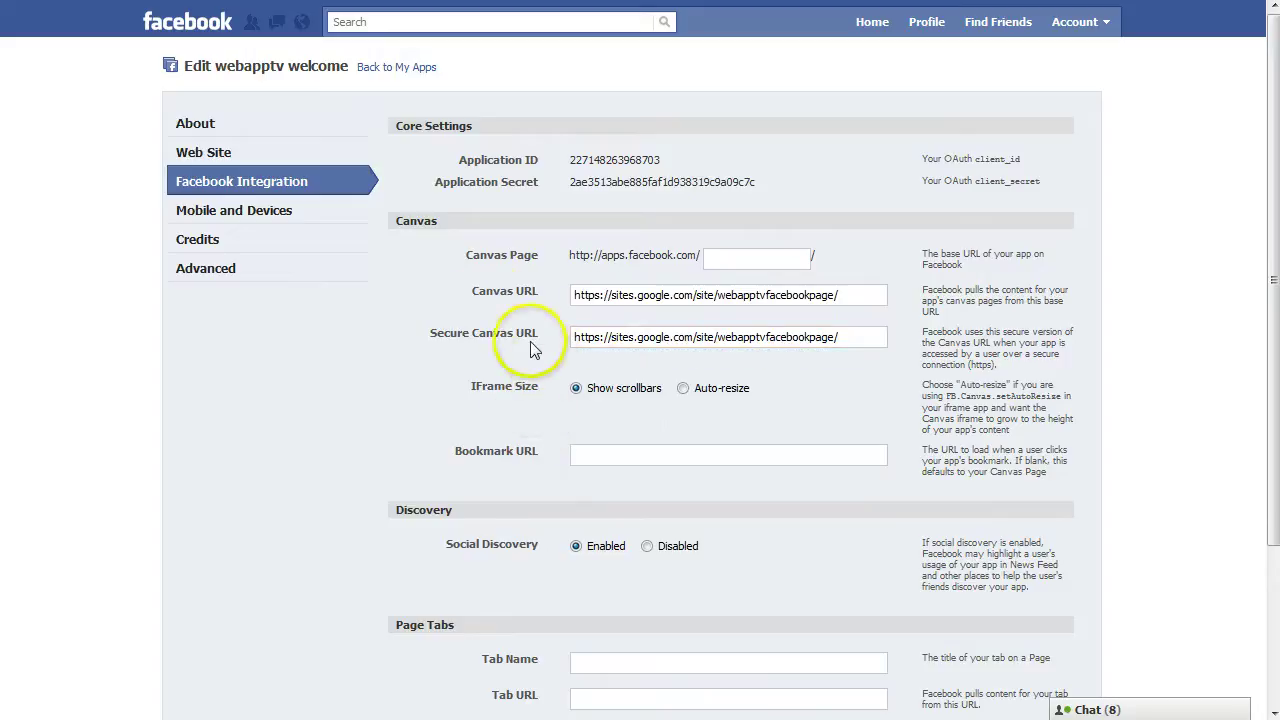
pyautogui.click(598, 292)
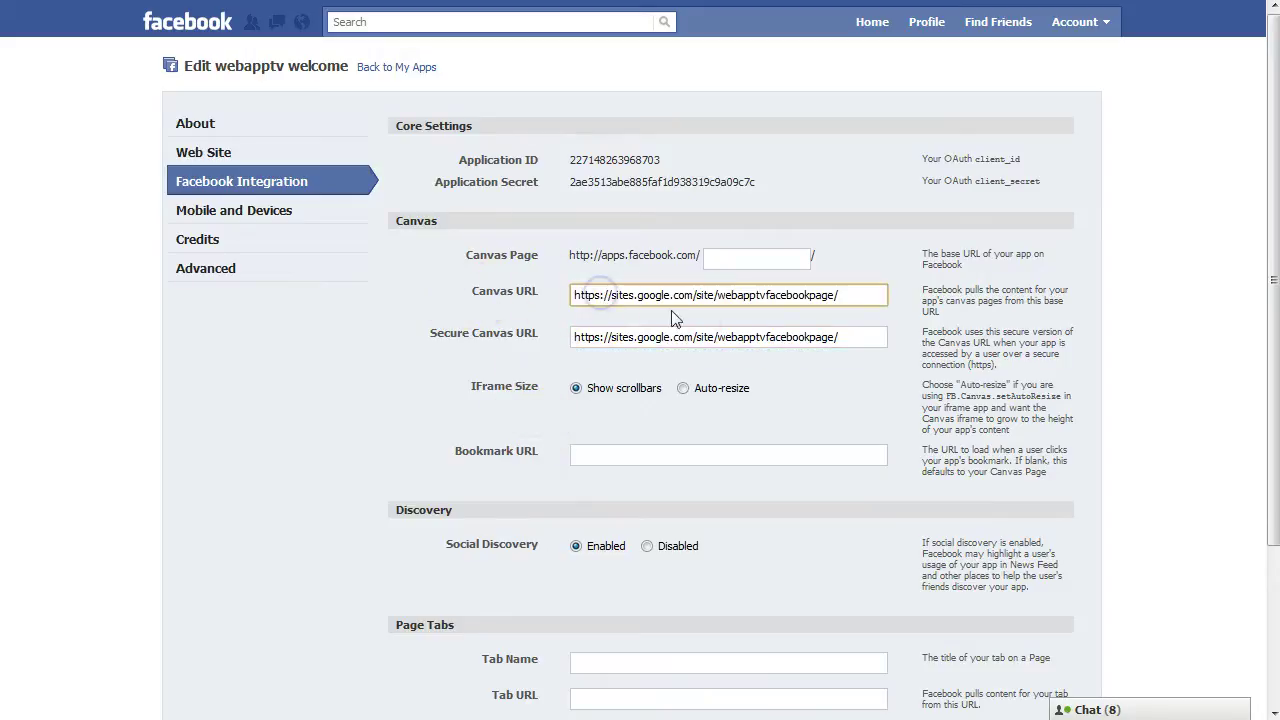
pyautogui.click(601, 295)
pyautogui.press('BackSpace')
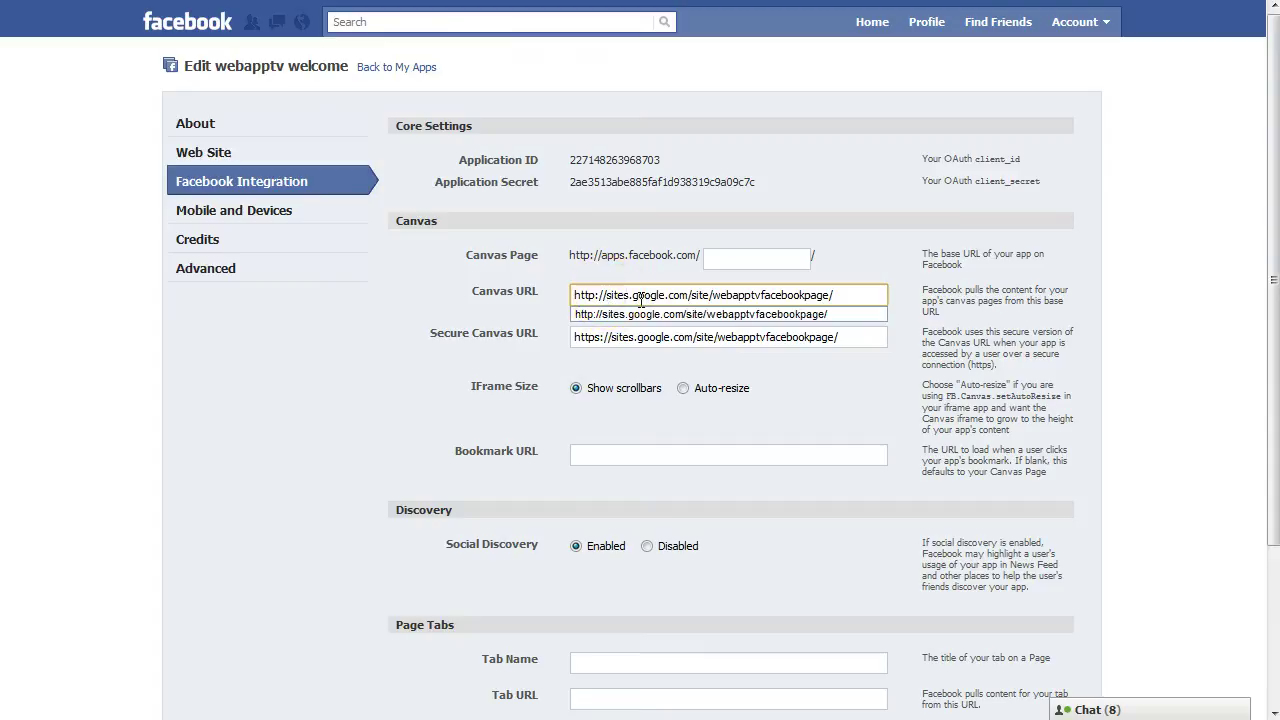
pyautogui.press('Right')
pyautogui.press('Right')
pyautogui.press('Right')
pyautogui.write('www.')
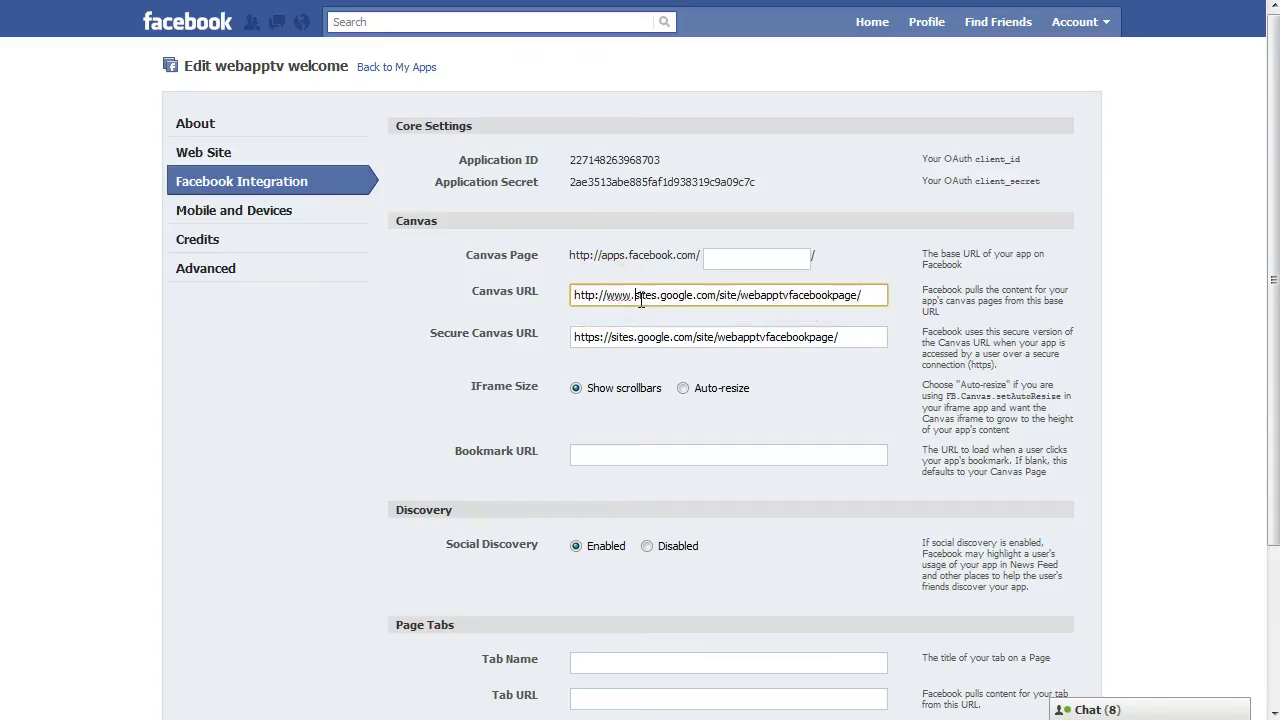
pyautogui.click(610, 337)
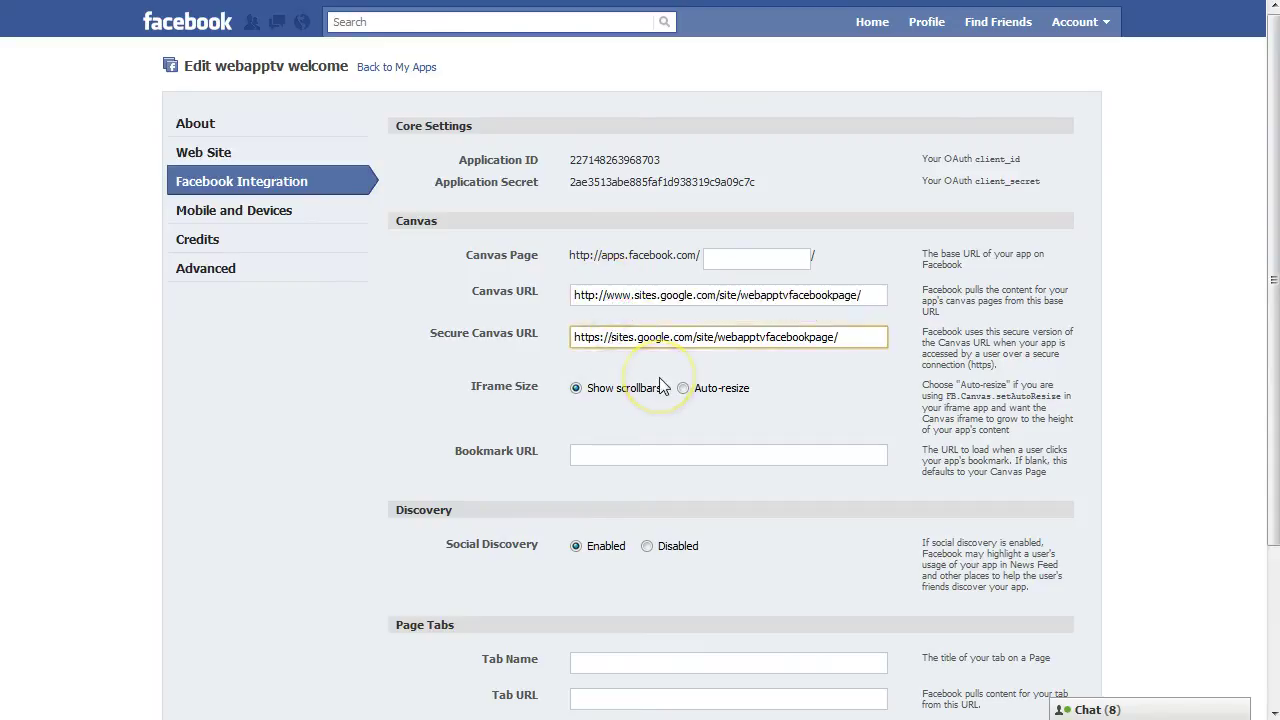
pyautogui.write('www.')
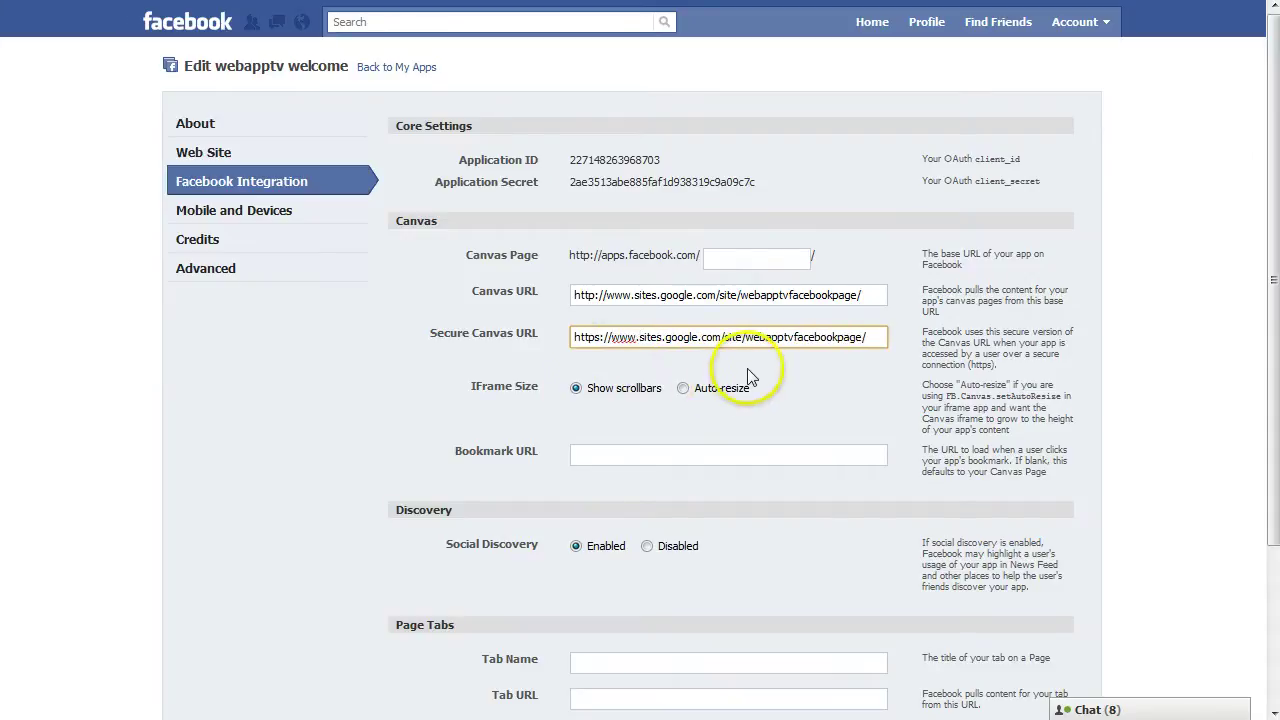
pyautogui.click(597, 371)
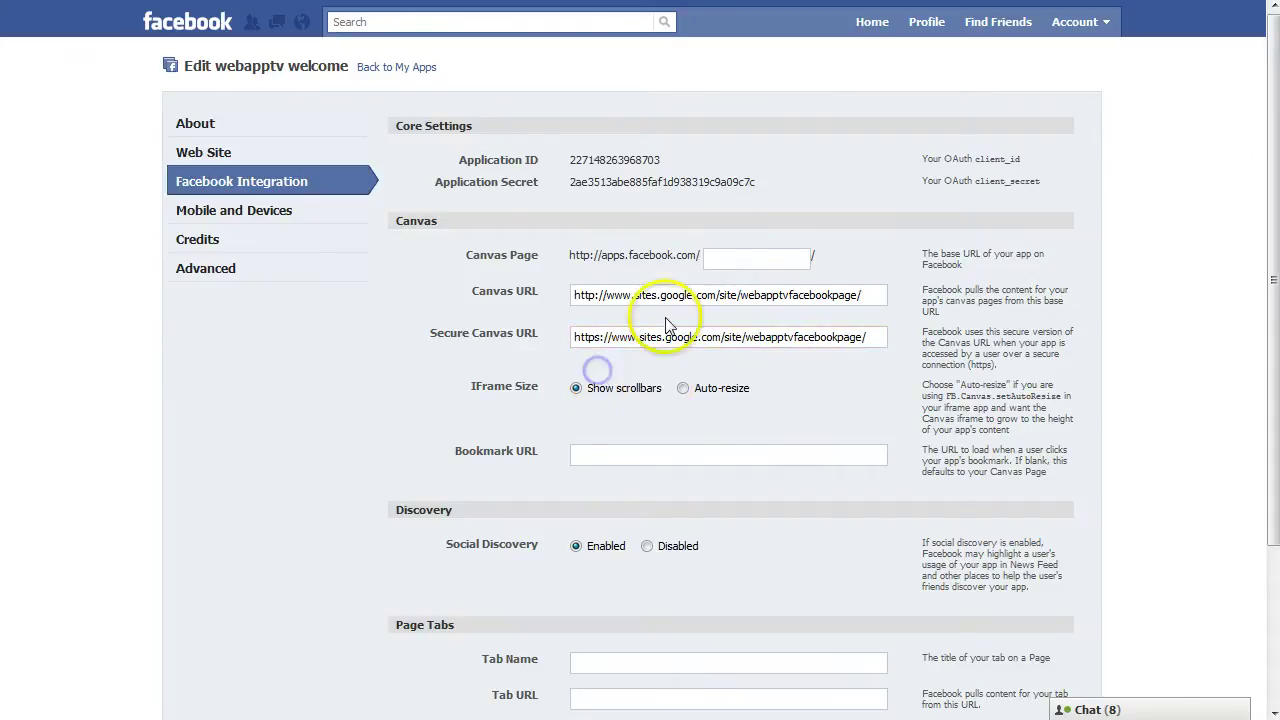
pyautogui.click(684, 389)
# - Turn social discovery off and name the page tab 'Welcome'
pyautogui.scroll(-3, 590, 470)
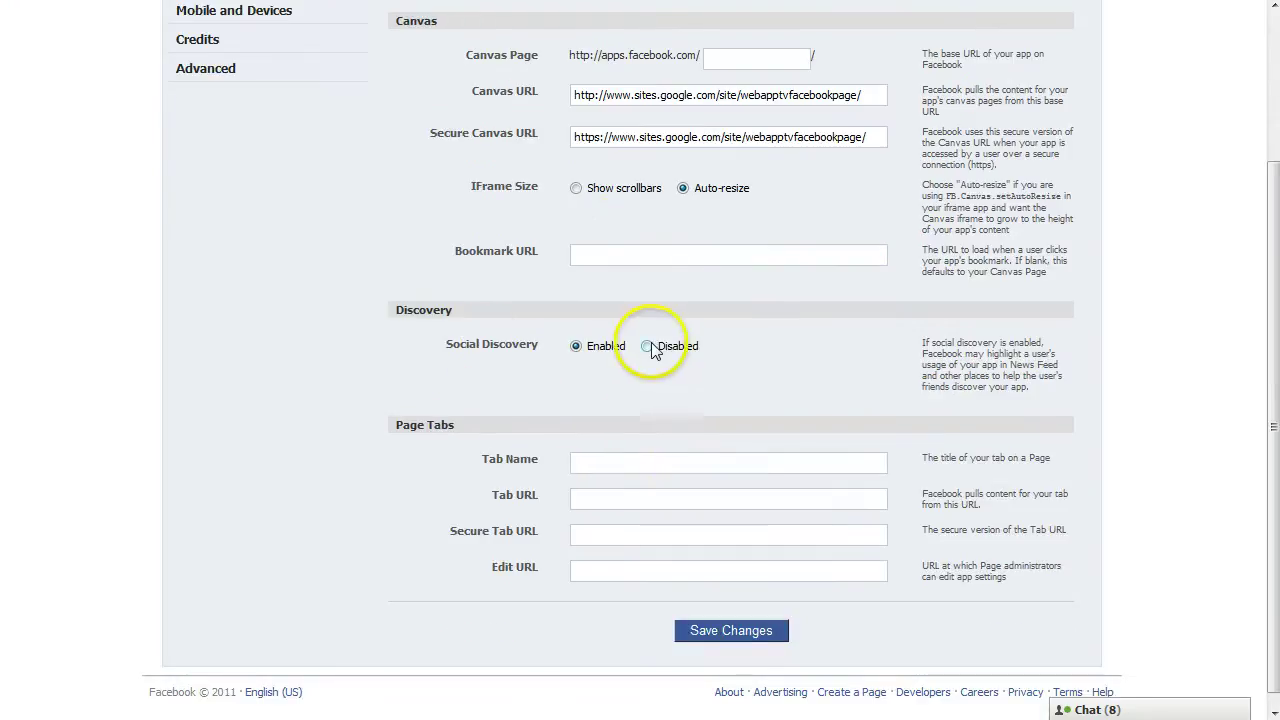
pyautogui.click(650, 347)
pyautogui.scroll(-1, 580, 455)
pyautogui.click(600, 446)
pyautogui.write('Welcome')
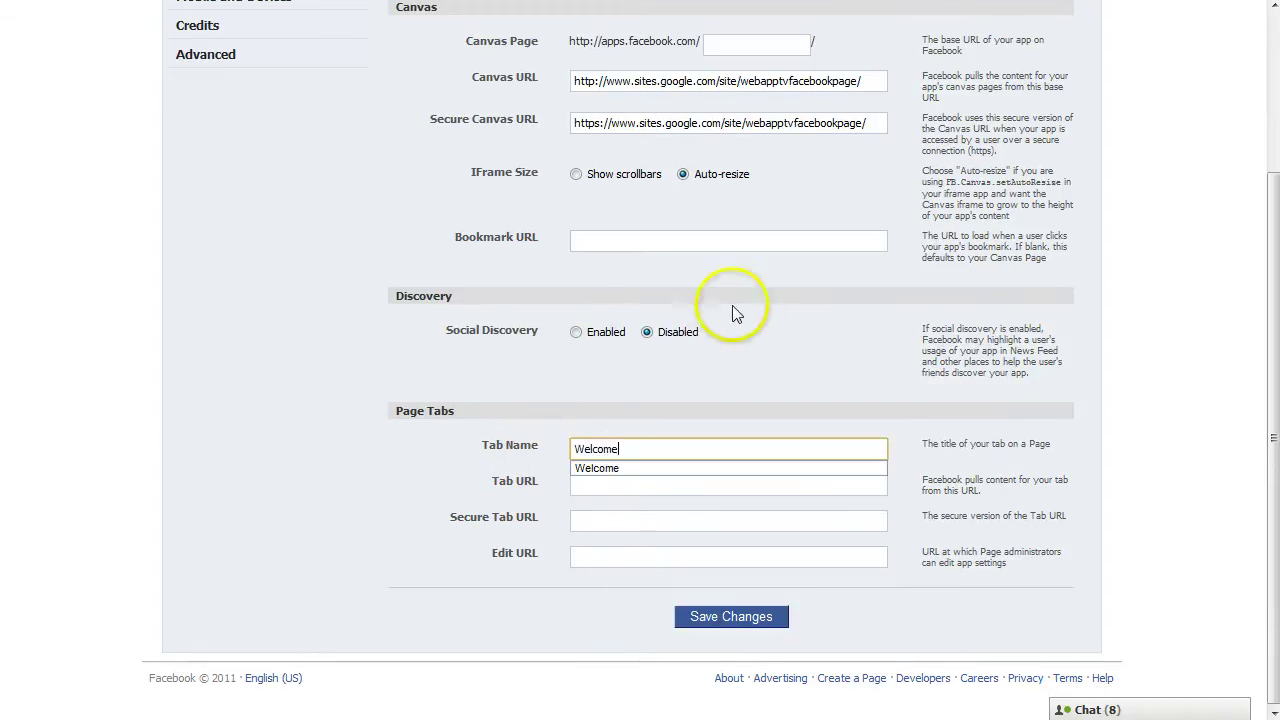
# - Paste the Google Sites address into the Tab URL and Secure Tab URL fields
pyautogui.click(597, 485)
pyautogui.rightClick(598, 487)
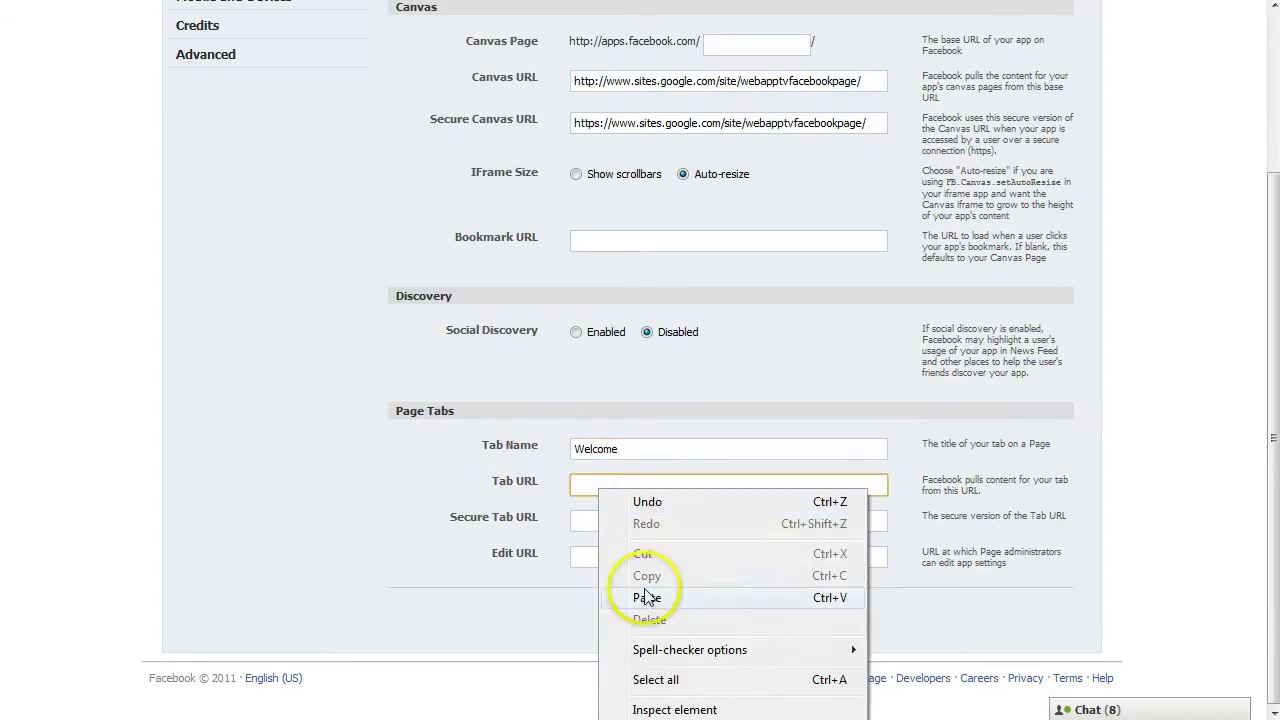
pyautogui.click(647, 598)
pyautogui.click(588, 521)
pyautogui.rightClick(594, 521)
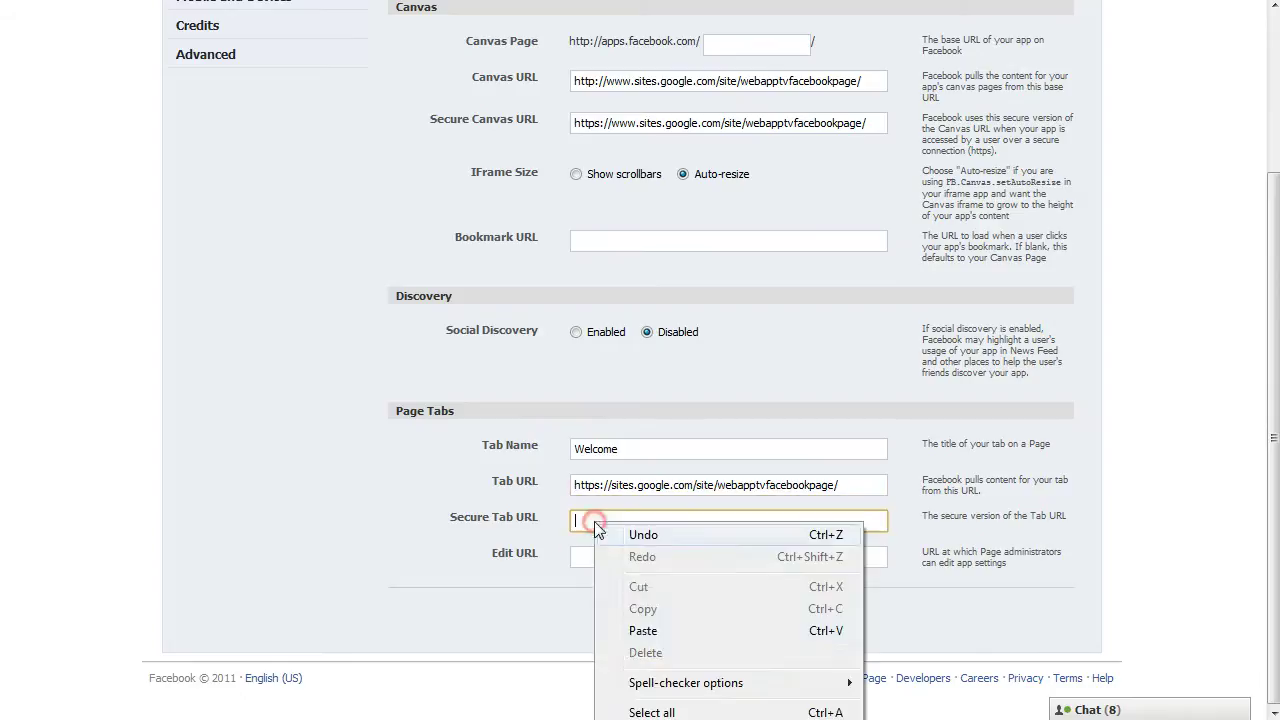
pyautogui.click(645, 632)
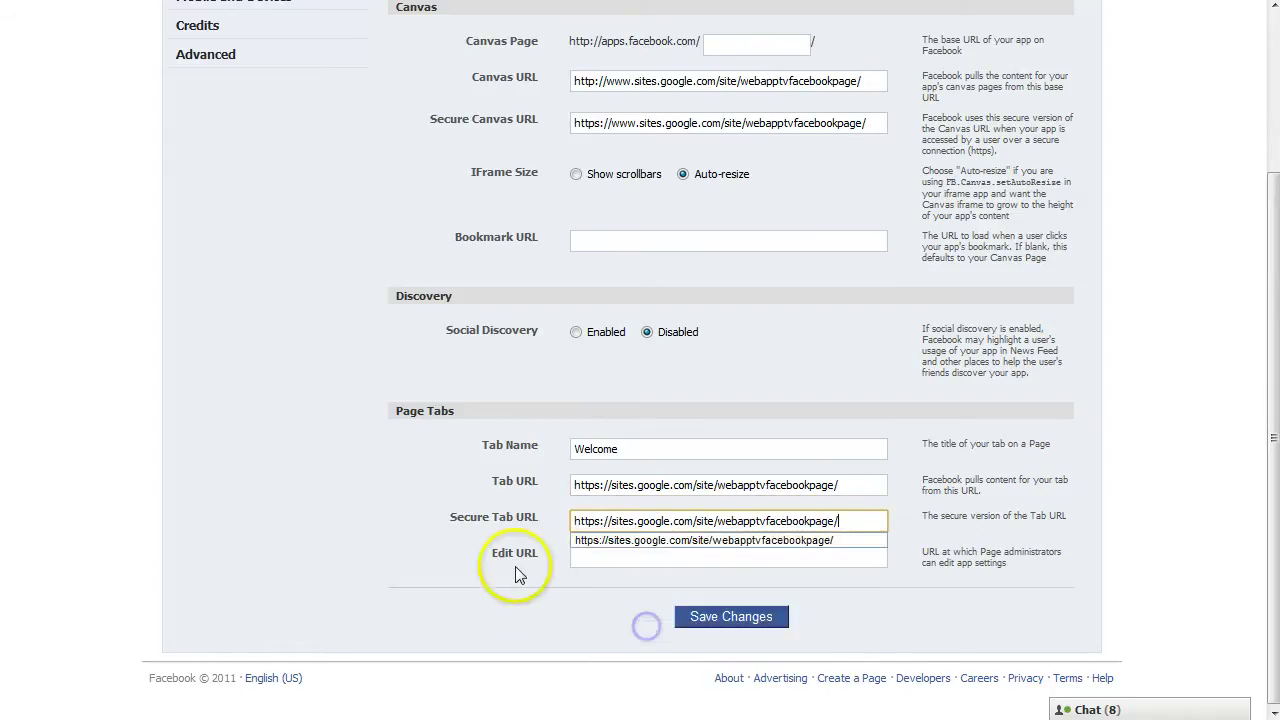
# - Switch the Tab URL from https to http and save the page tab settings
pyautogui.click(600, 486)
pyautogui.press('BackSpace')
pyautogui.click(403, 477)
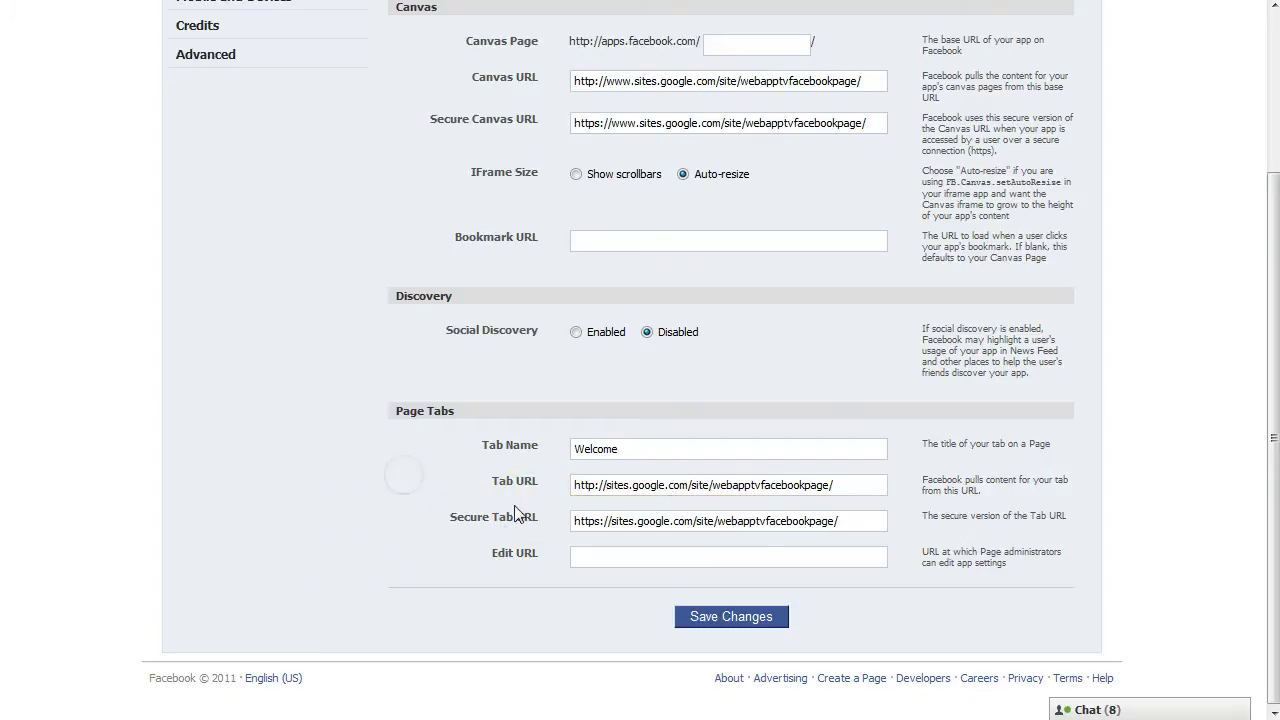
pyautogui.click(716, 622)
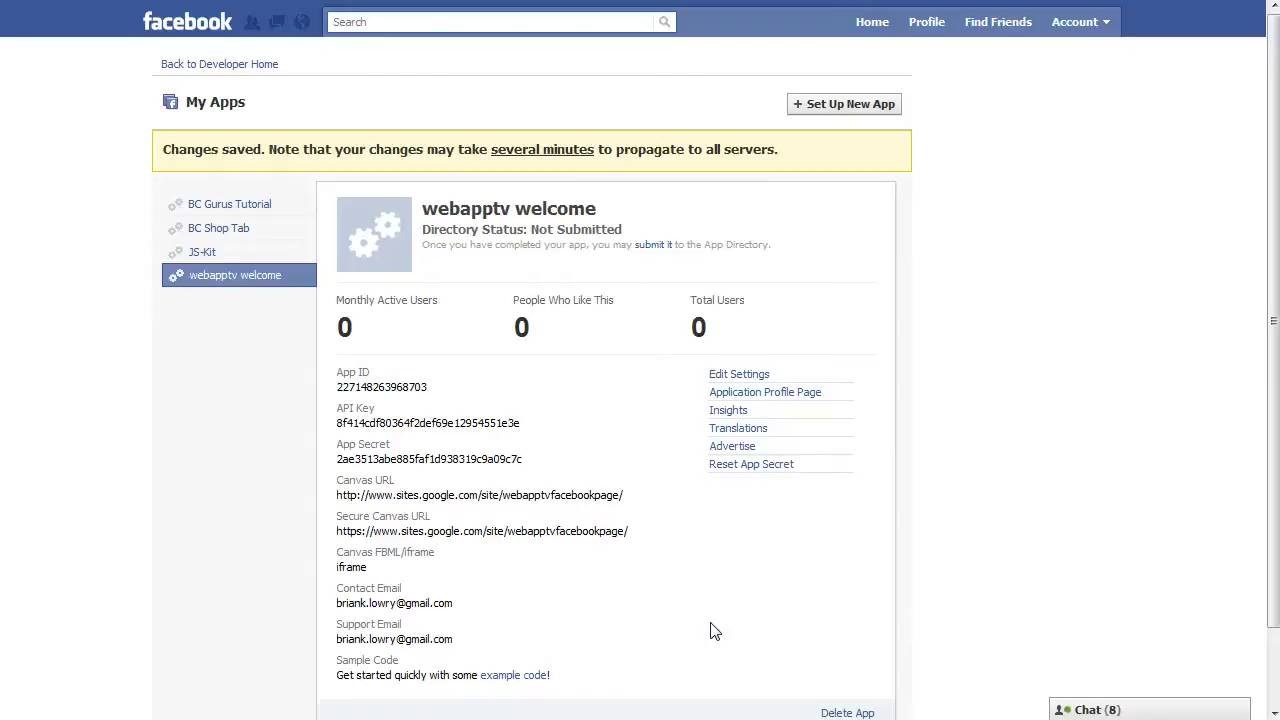
# - From the webapptv welcome app's profile page, add the app to the WebApp.tv page
pyautogui.click(790, 392)
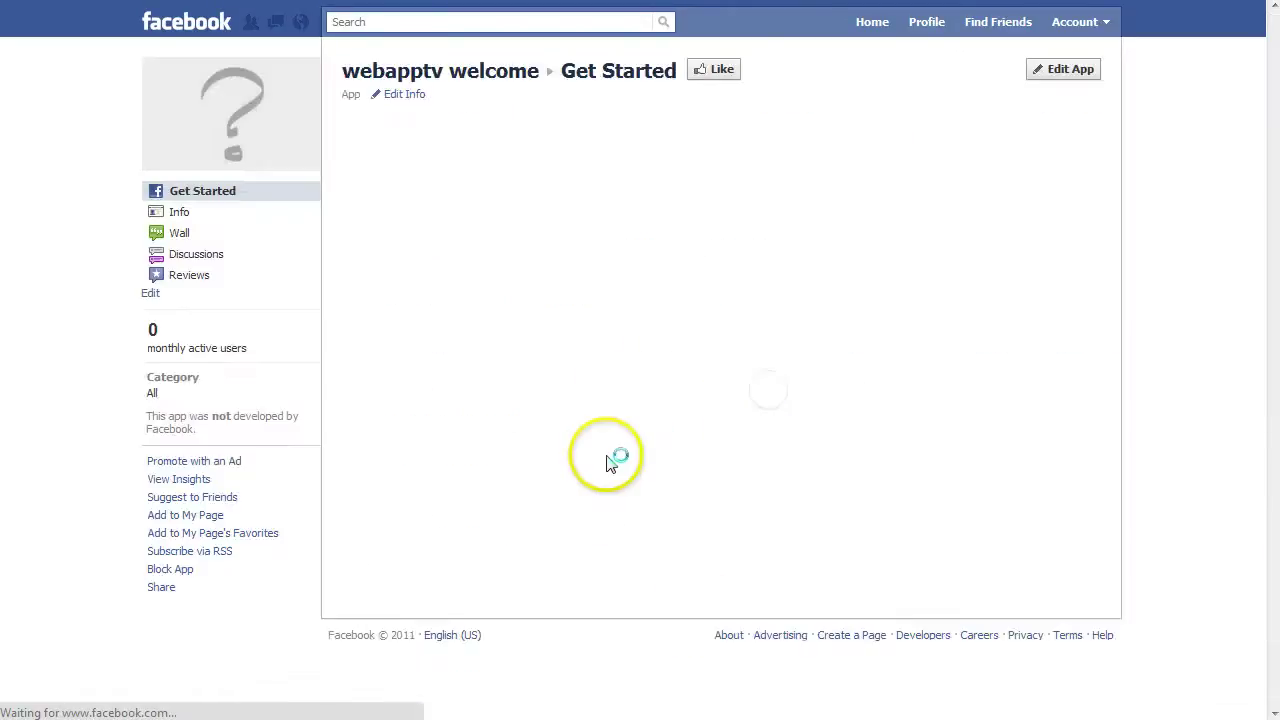
pyautogui.scroll(-2, 51, 251)
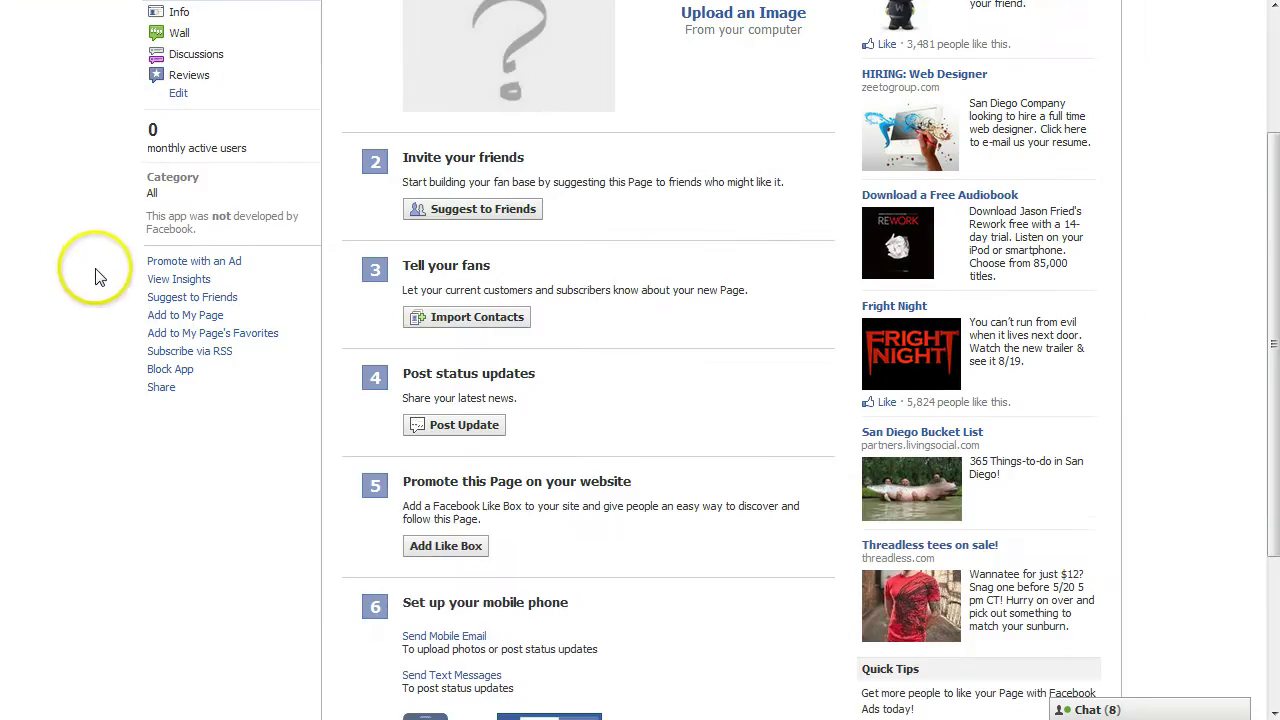
pyautogui.click(160, 315)
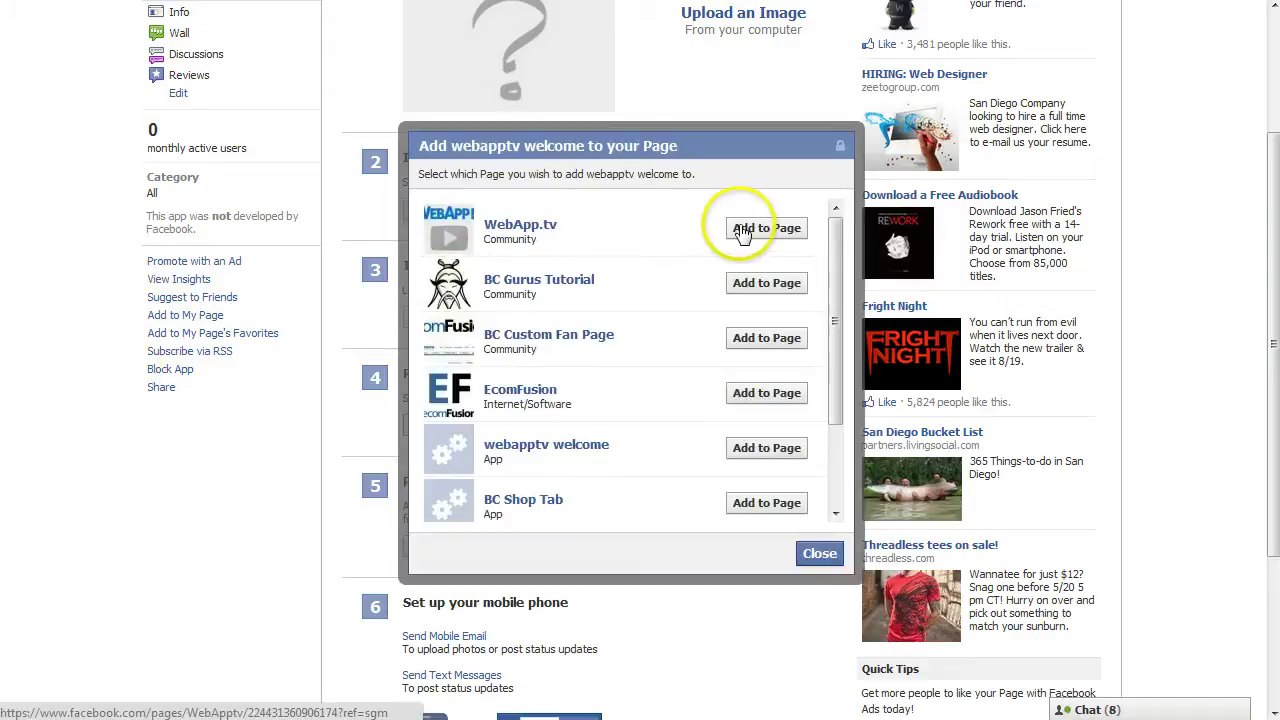
pyautogui.scroll(-1, 560, 335)
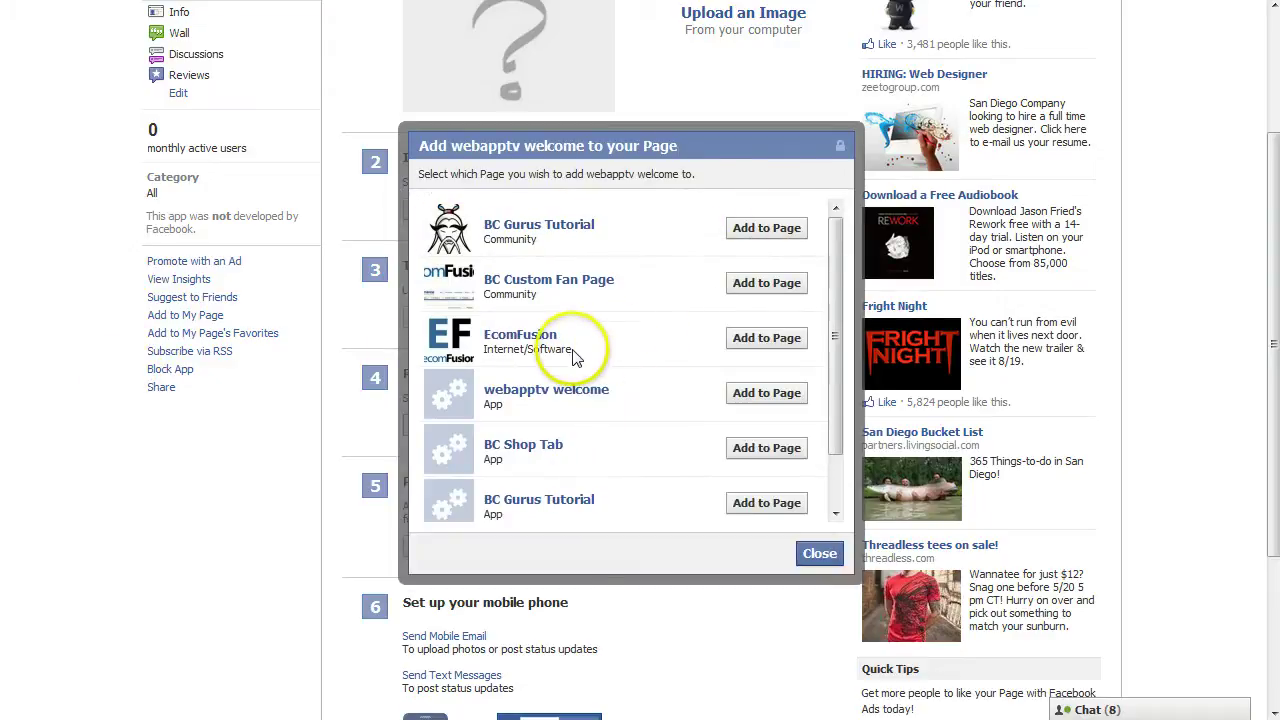
pyautogui.click(767, 503)
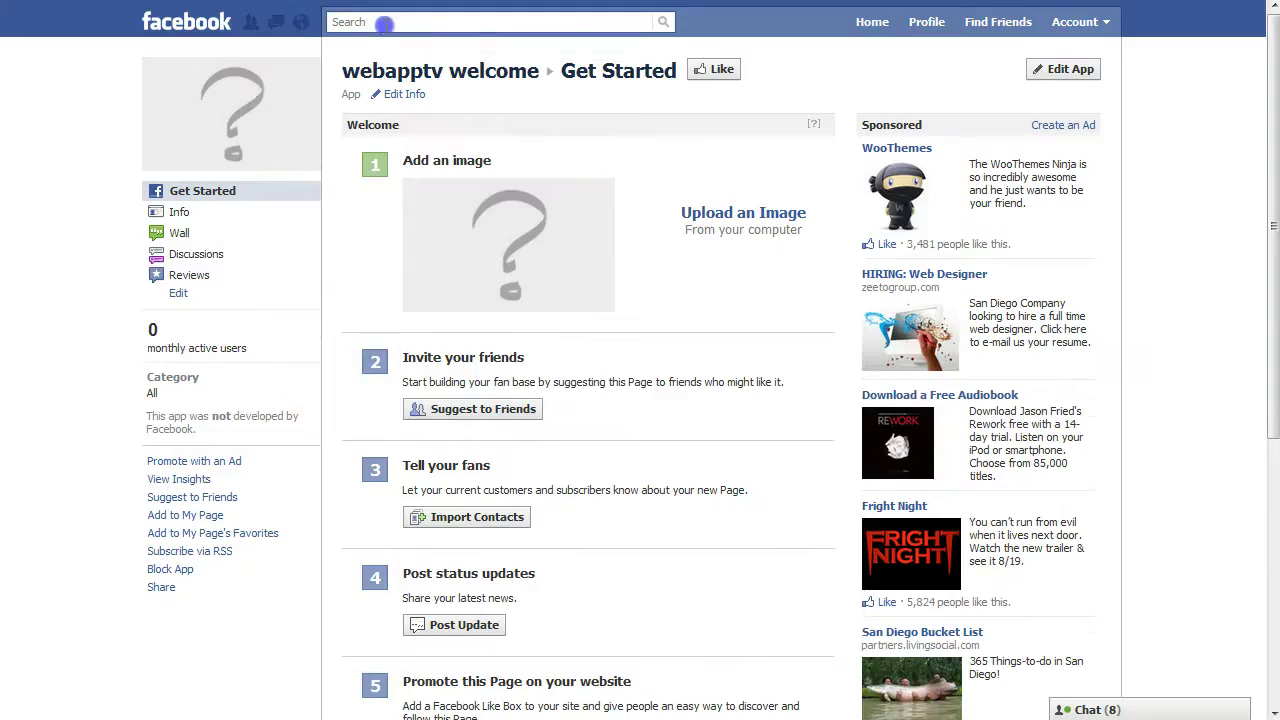
# - Search 'web' to open the WebApp.tv page and its Welcome tab
pyautogui.click(384, 22)
pyautogui.write('web')
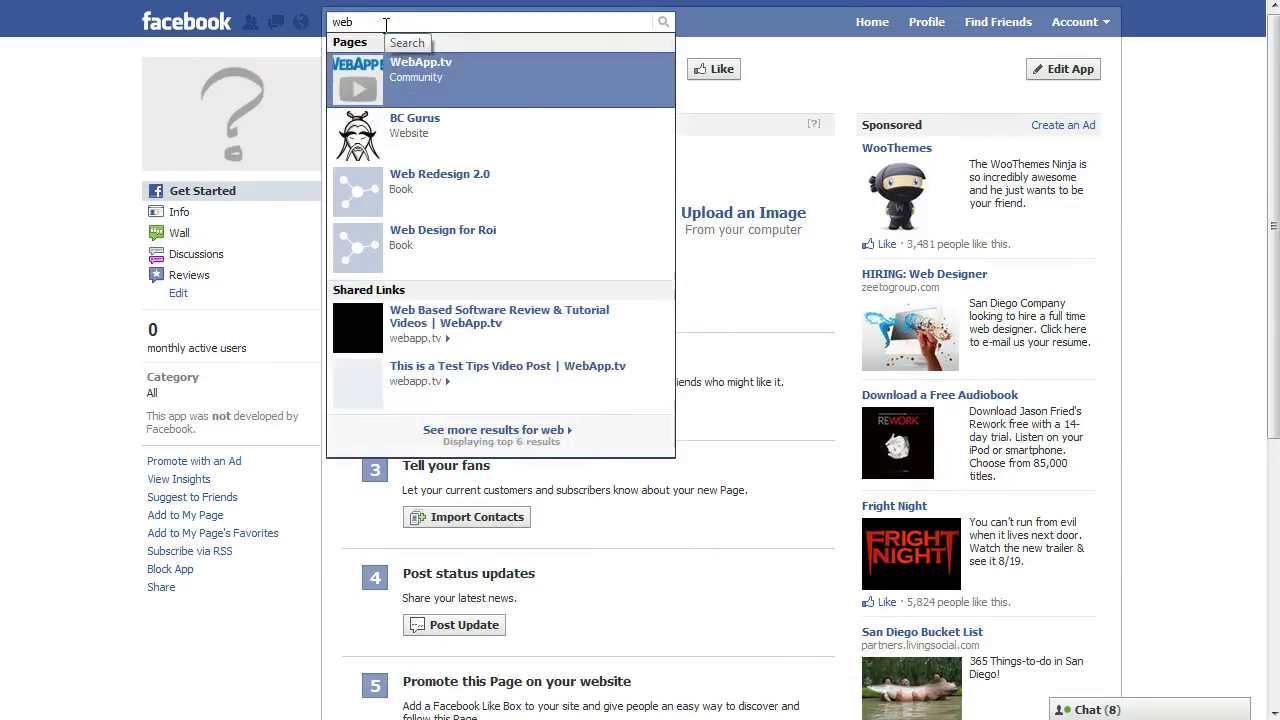
pyautogui.press('Escape')
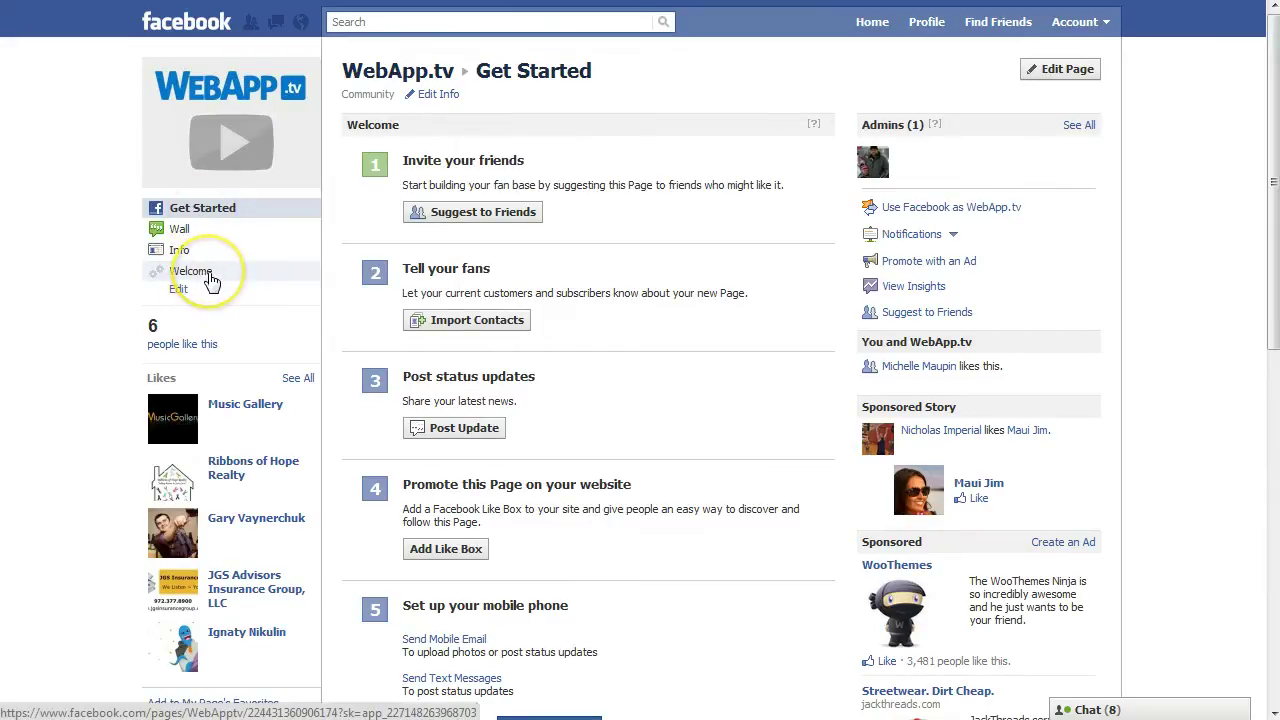
pyautogui.click(210, 280)
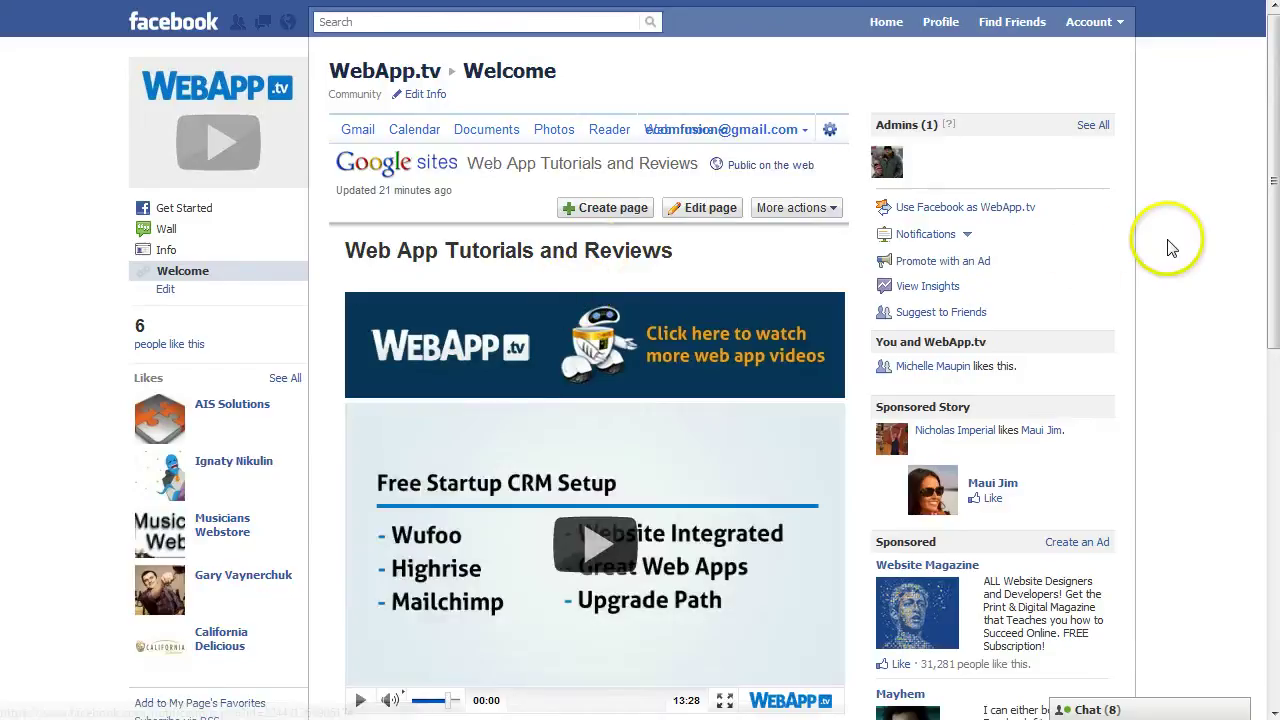
# - Sign out of Google in the embedded site and reload so only the banner and video show
pyautogui.moveTo(1274, 171)
pyautogui.mouseDown()
pyautogui.moveTo(1274, 308)
pyautogui.moveTo(1272, 195)
pyautogui.mouseUp()
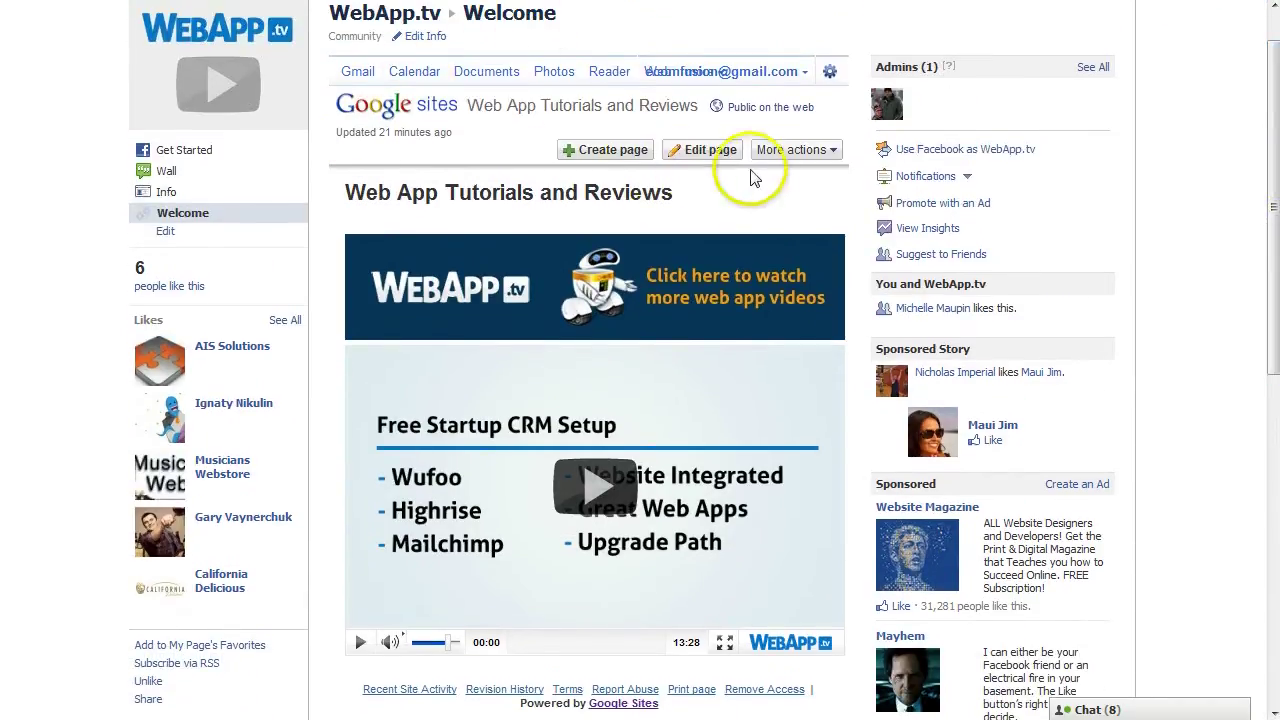
pyautogui.click(798, 73)
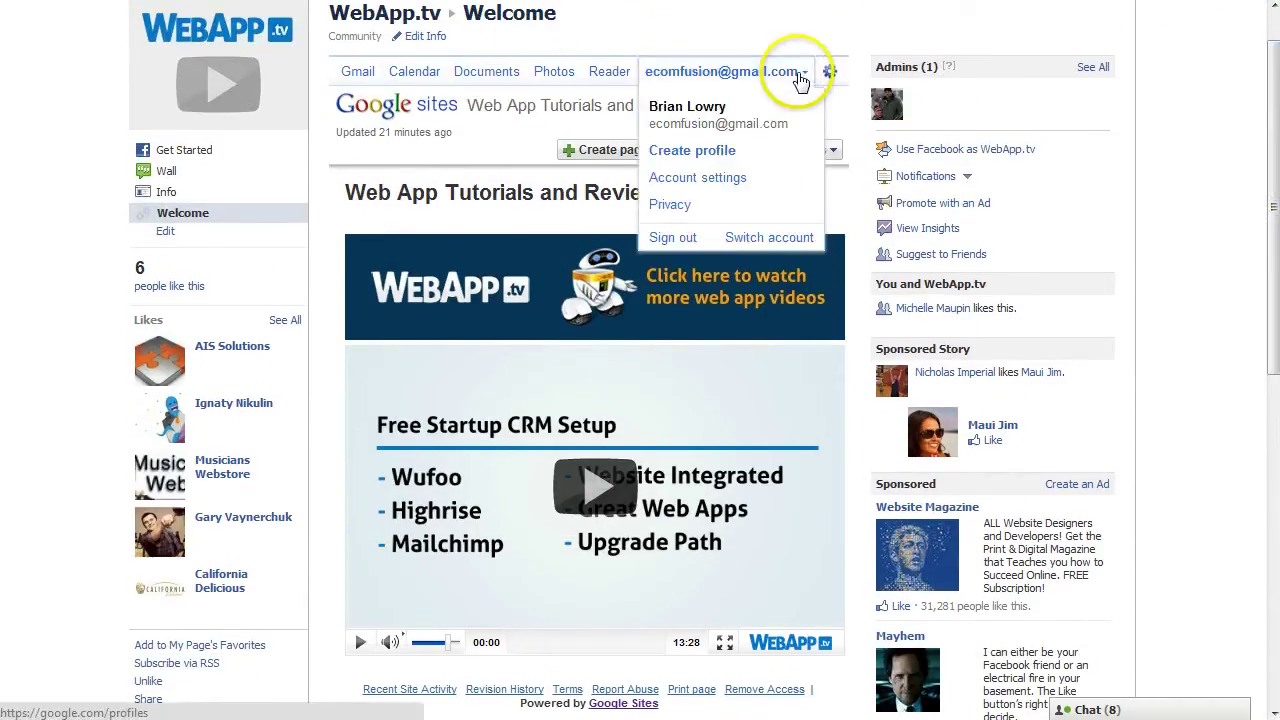
pyautogui.click(668, 237)
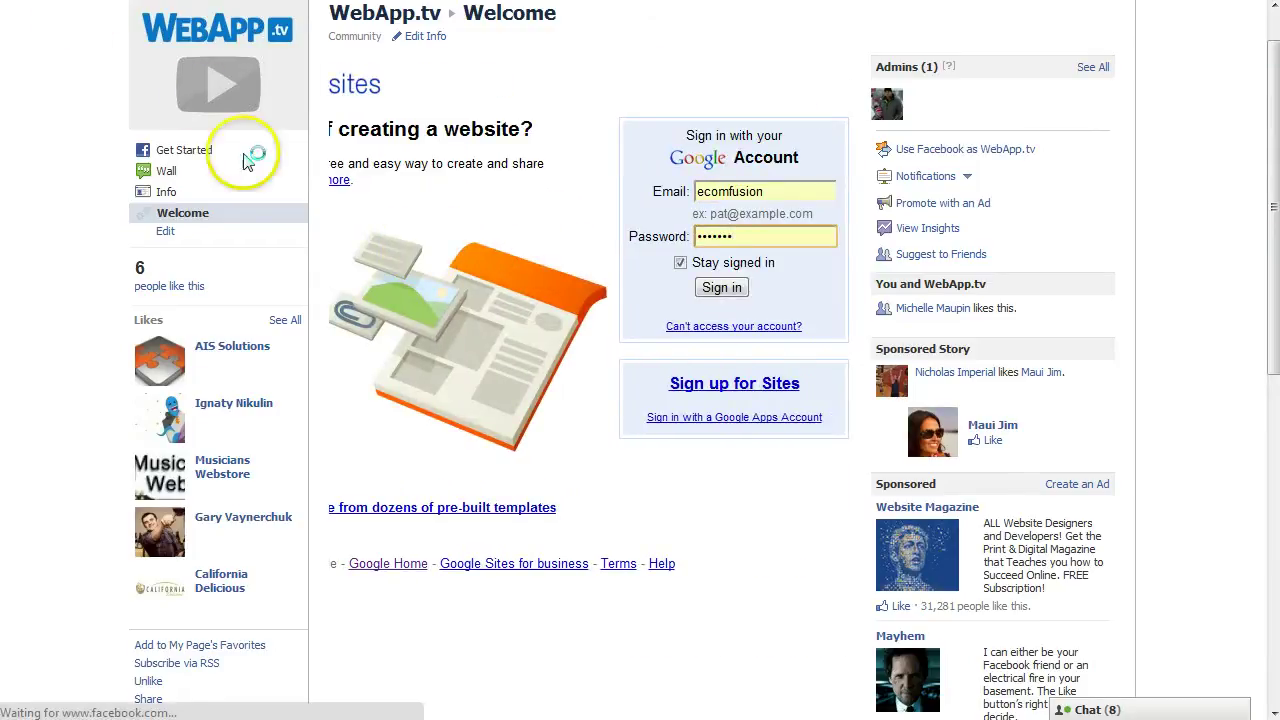
pyautogui.press('F5')
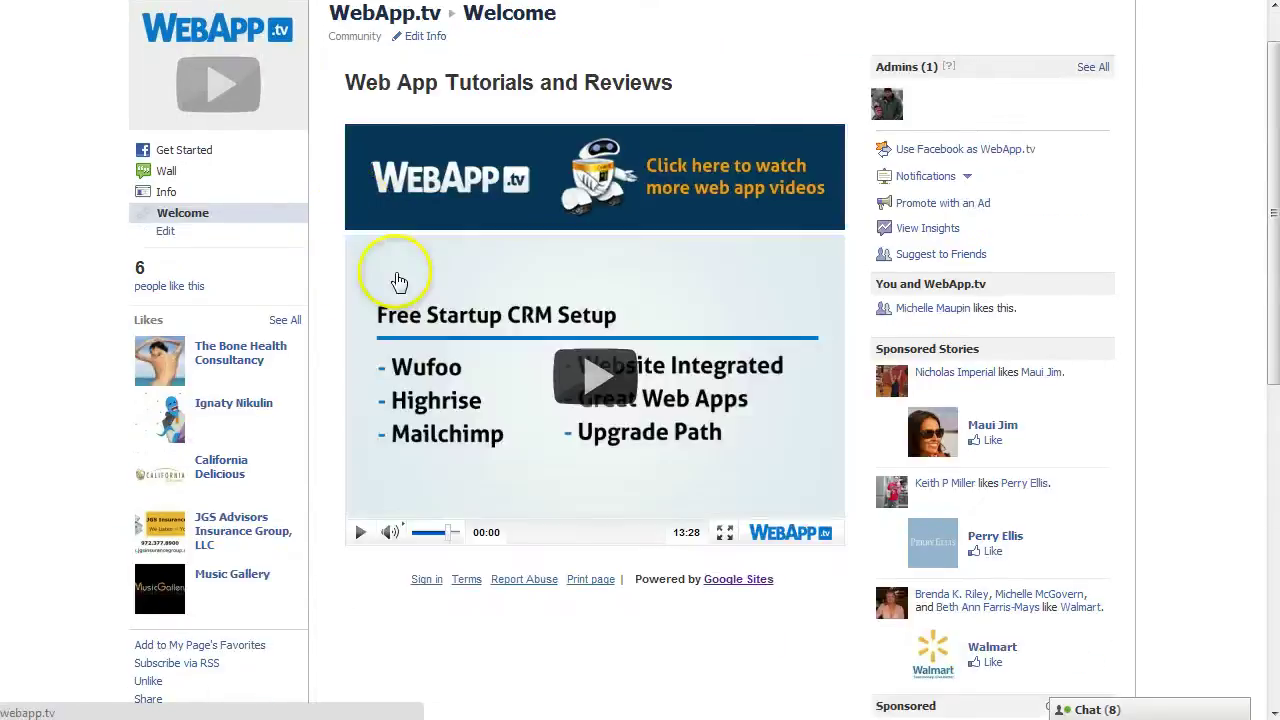
pyautogui.moveTo(1273, 240); pyautogui.dragTo(1260, 78)
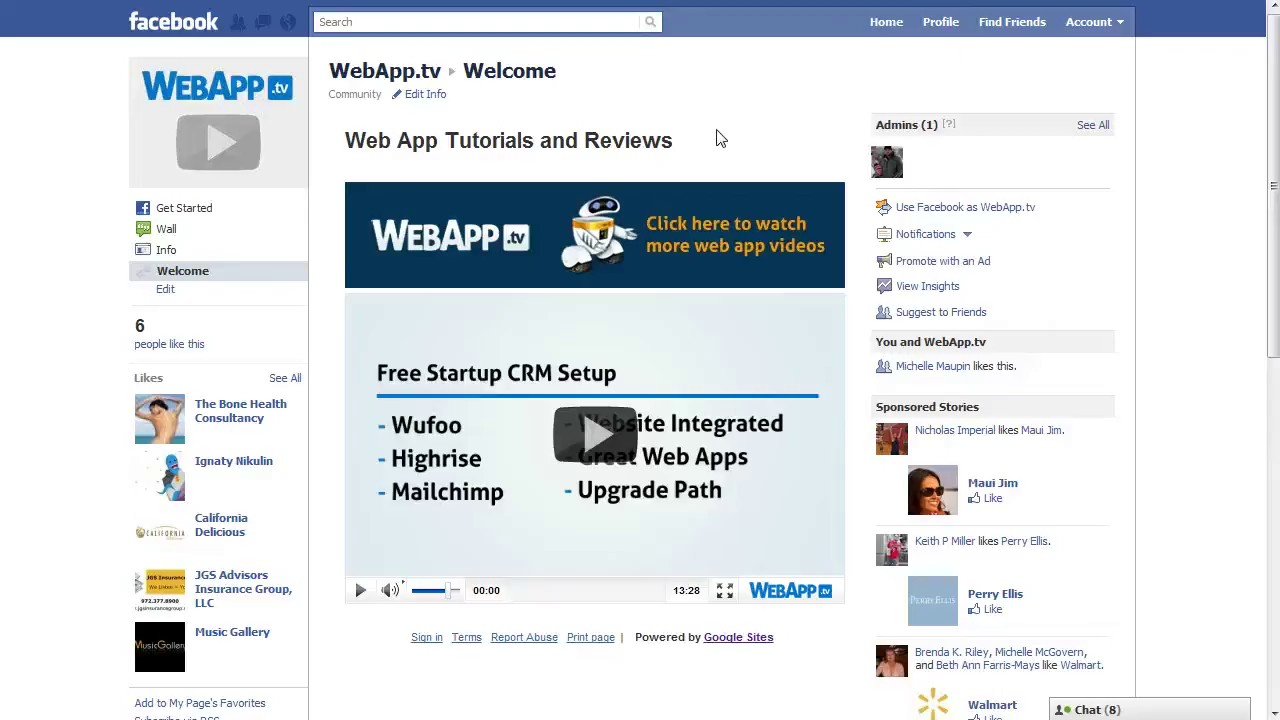
# - Acting as WebApp.tv, set the Default Landing Tab to Welcome, save, and view the Welcome tab
pyautogui.click(952, 209)
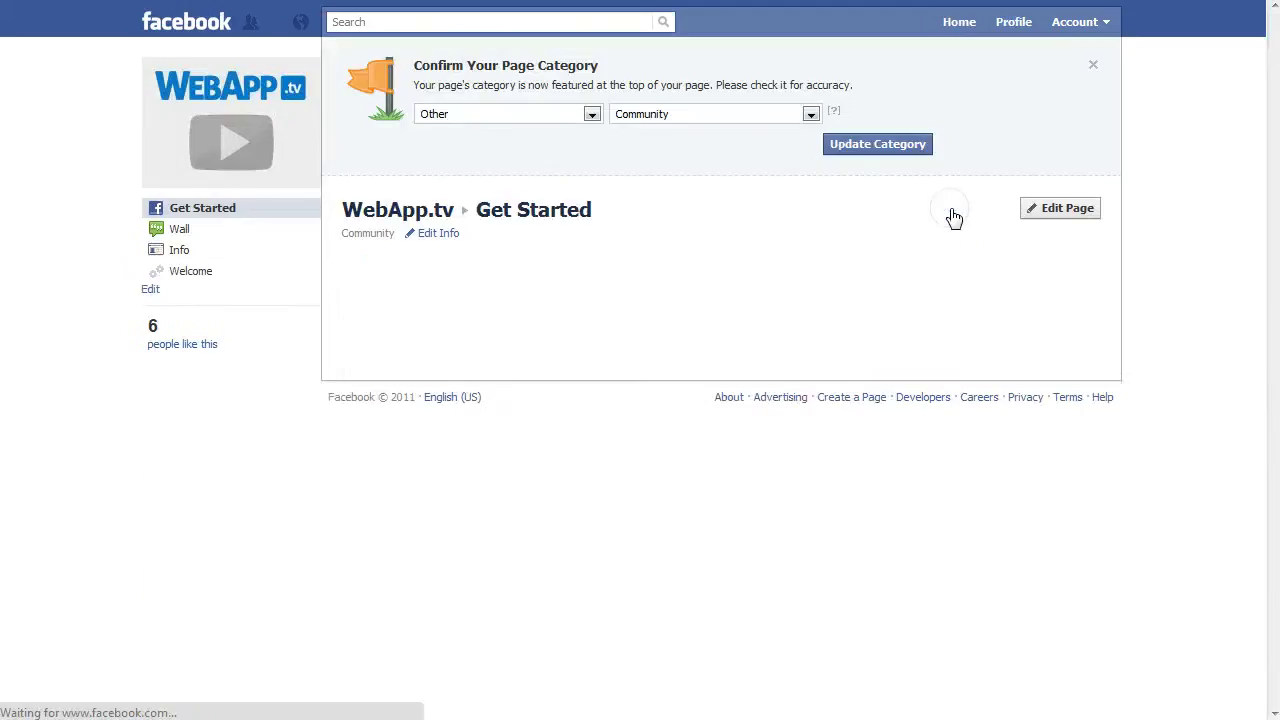
pyautogui.click(1060, 208)
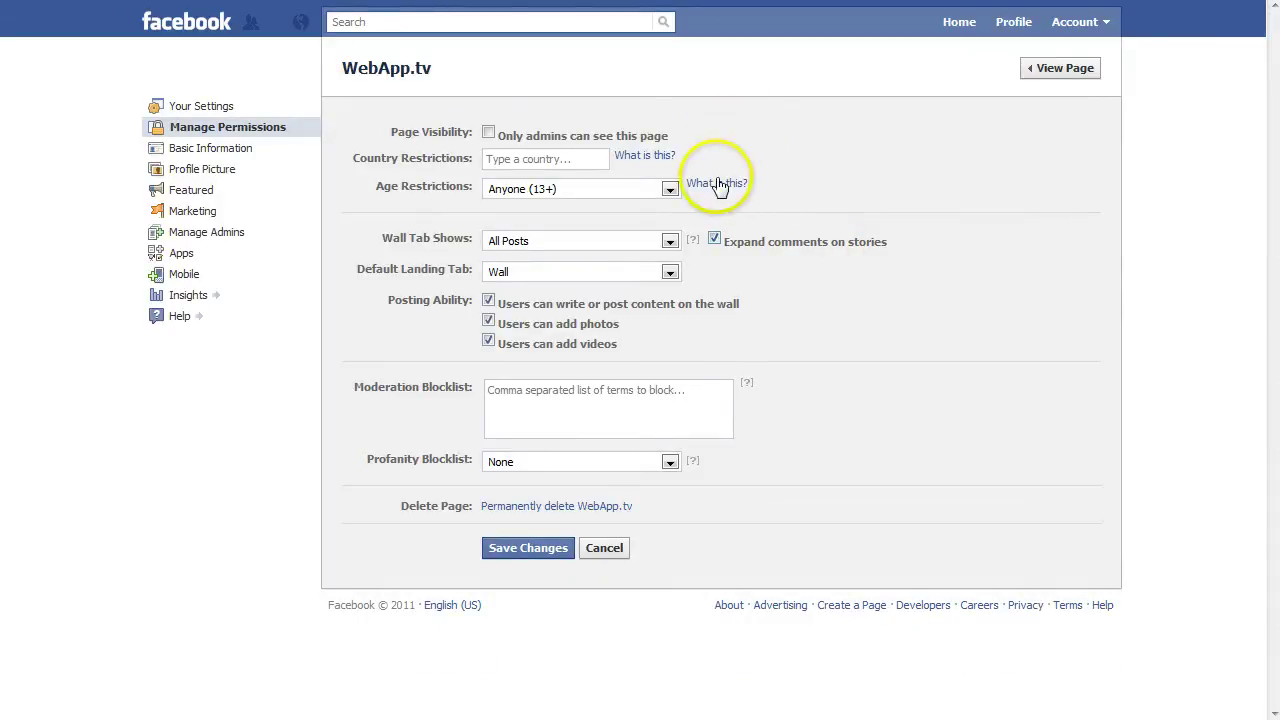
pyautogui.click(668, 273)
pyautogui.click(639, 313)
pyautogui.click(528, 550)
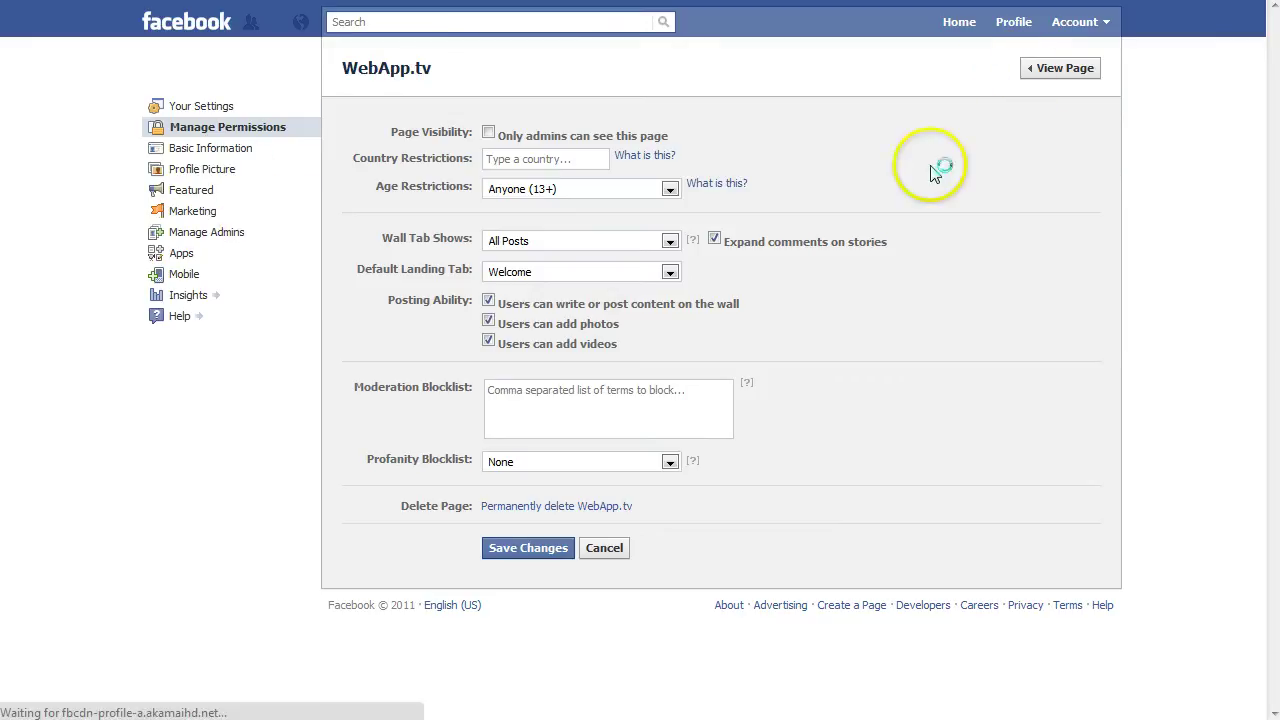
pyautogui.click(1045, 68)
pyautogui.click(186, 272)
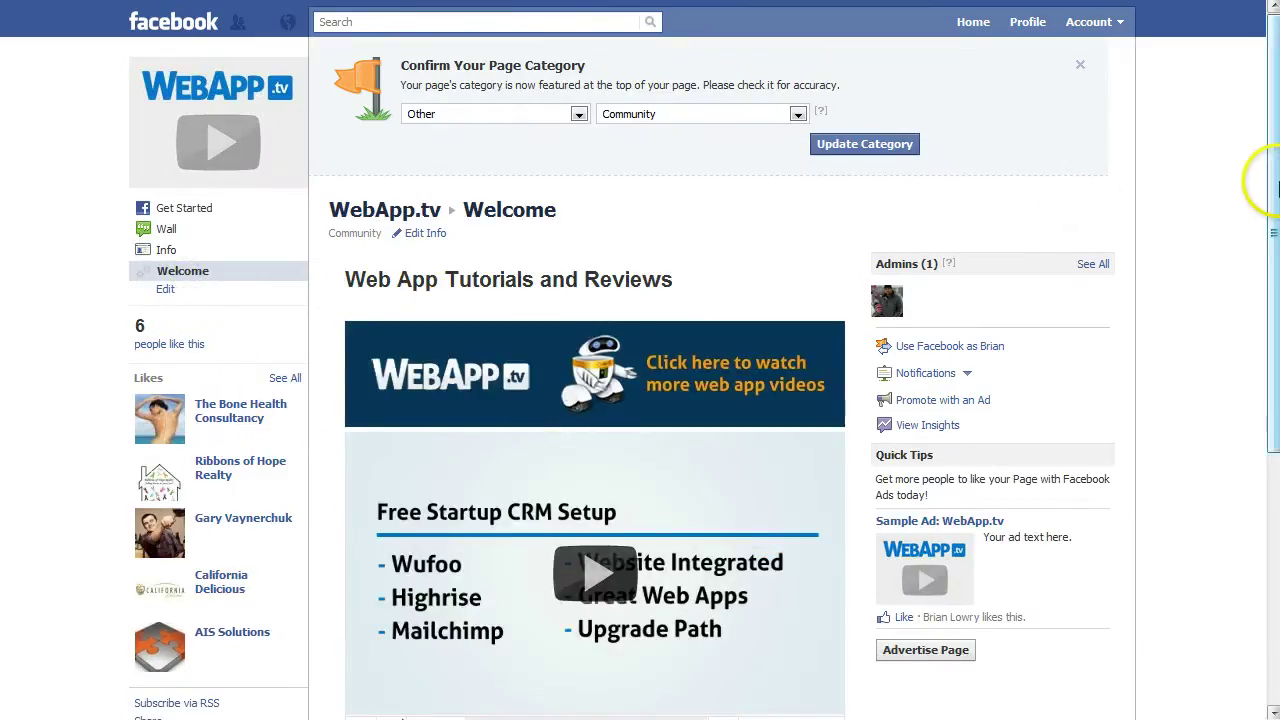
pyautogui.moveTo(1264, 186); pyautogui.dragTo(1257, 309)
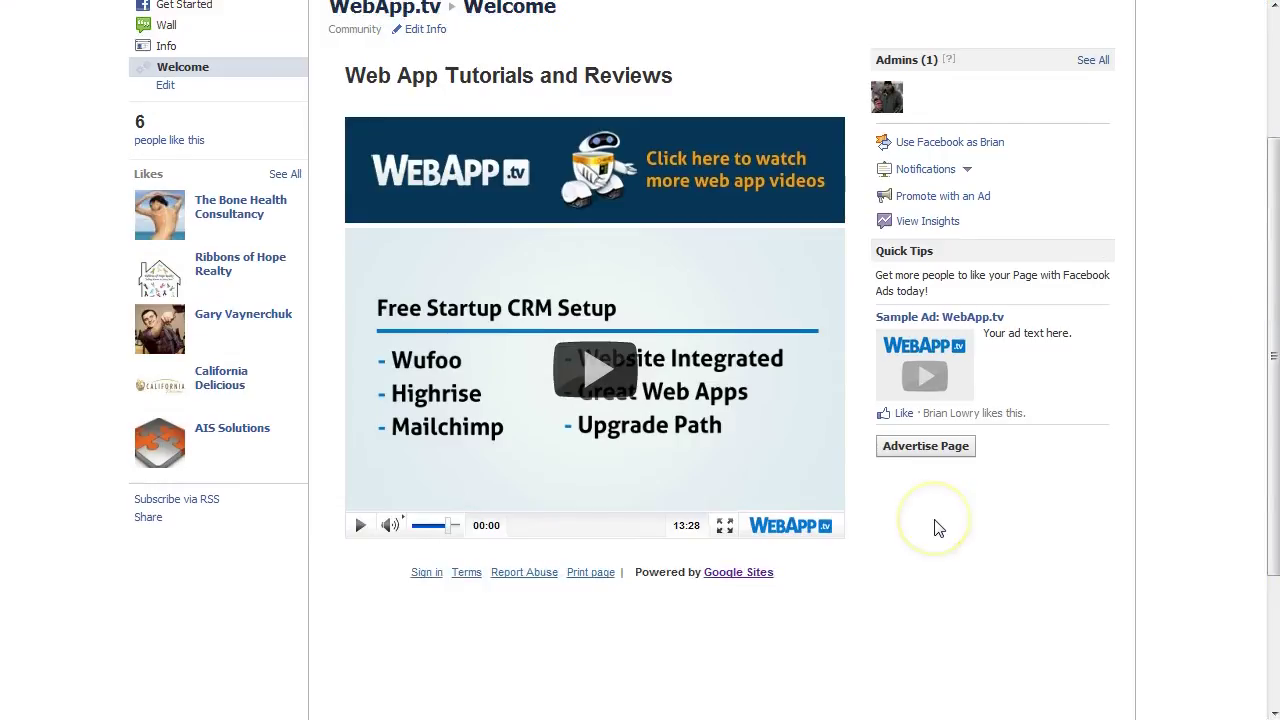